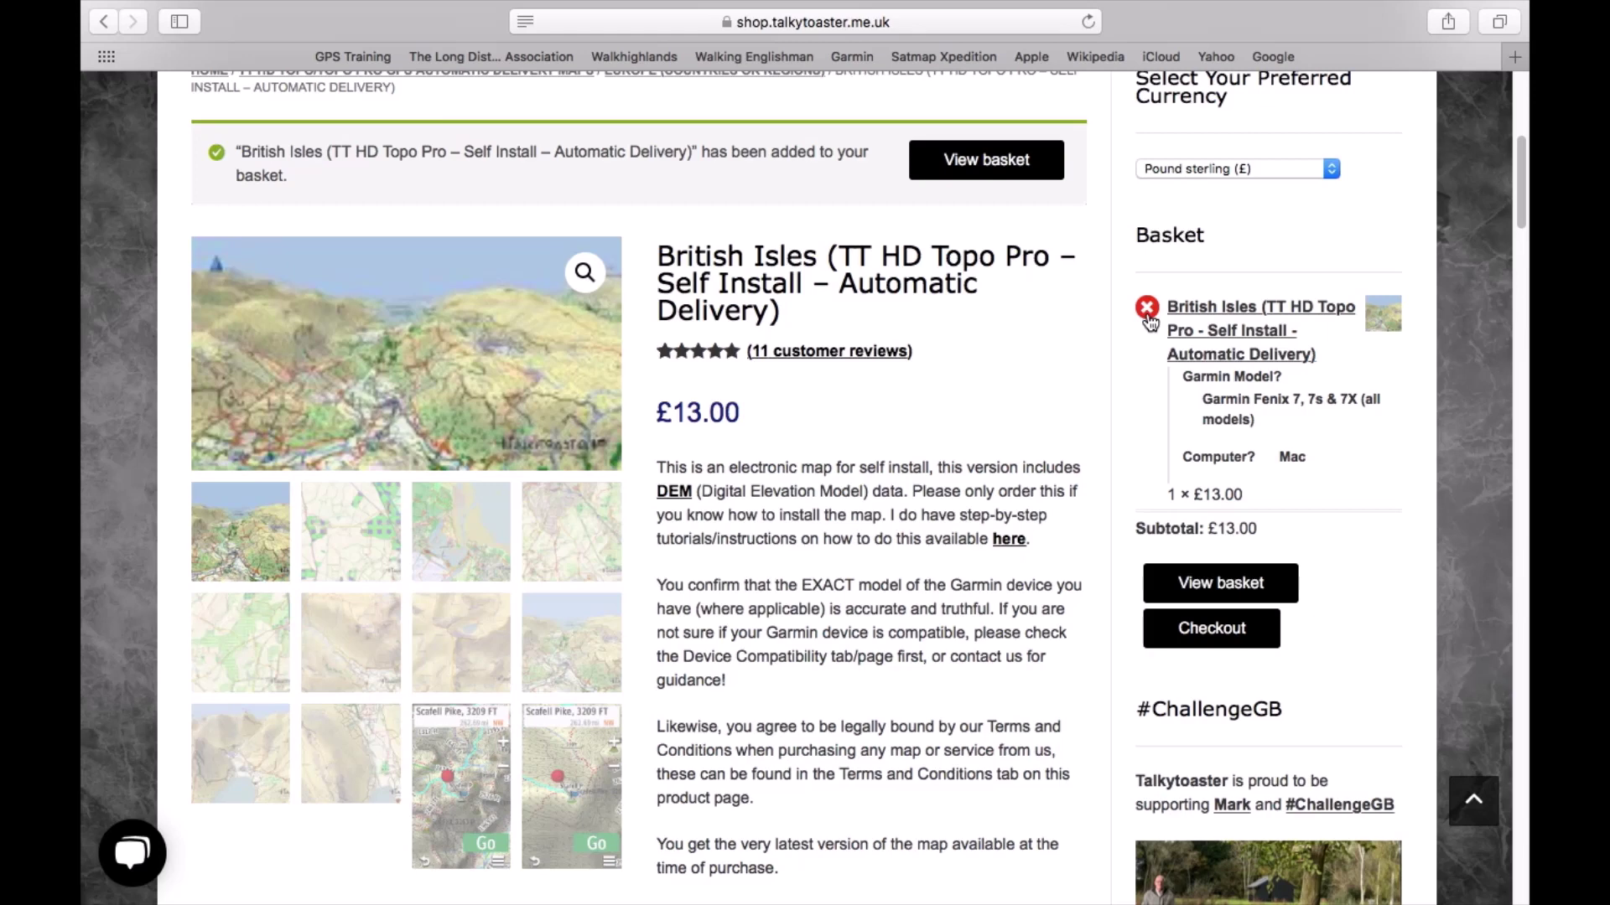
# - Proceed to checkout with the British Isles map and review the billing, order and payment sections of the form
pyautogui.click(1255, 629)
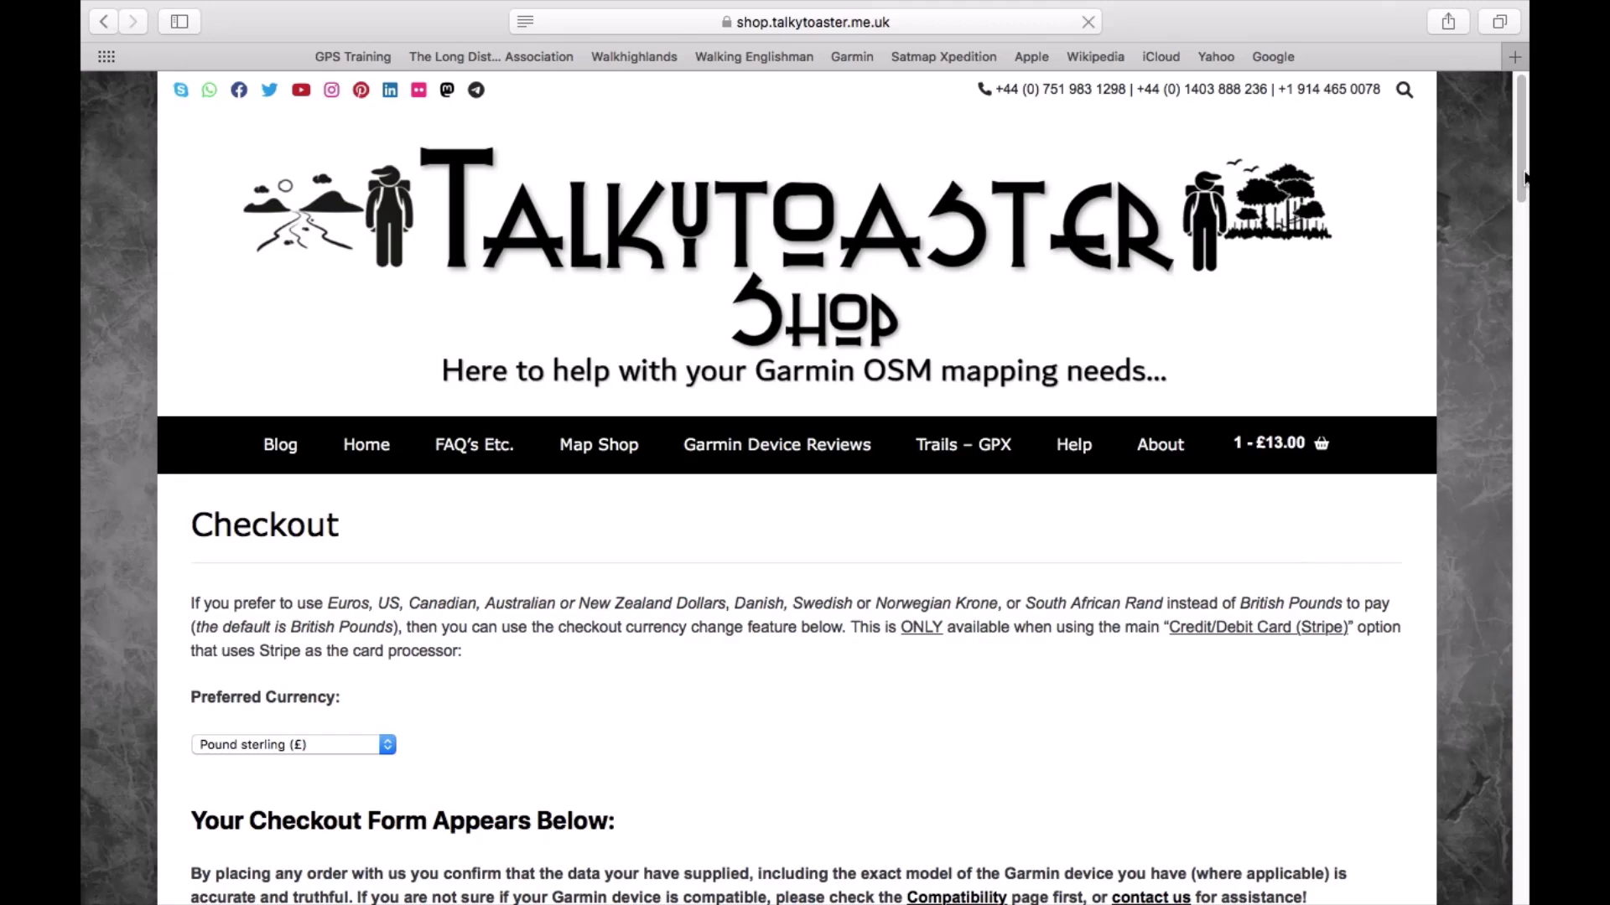
pyautogui.moveTo(1521, 171); pyautogui.dragTo(1521, 293)
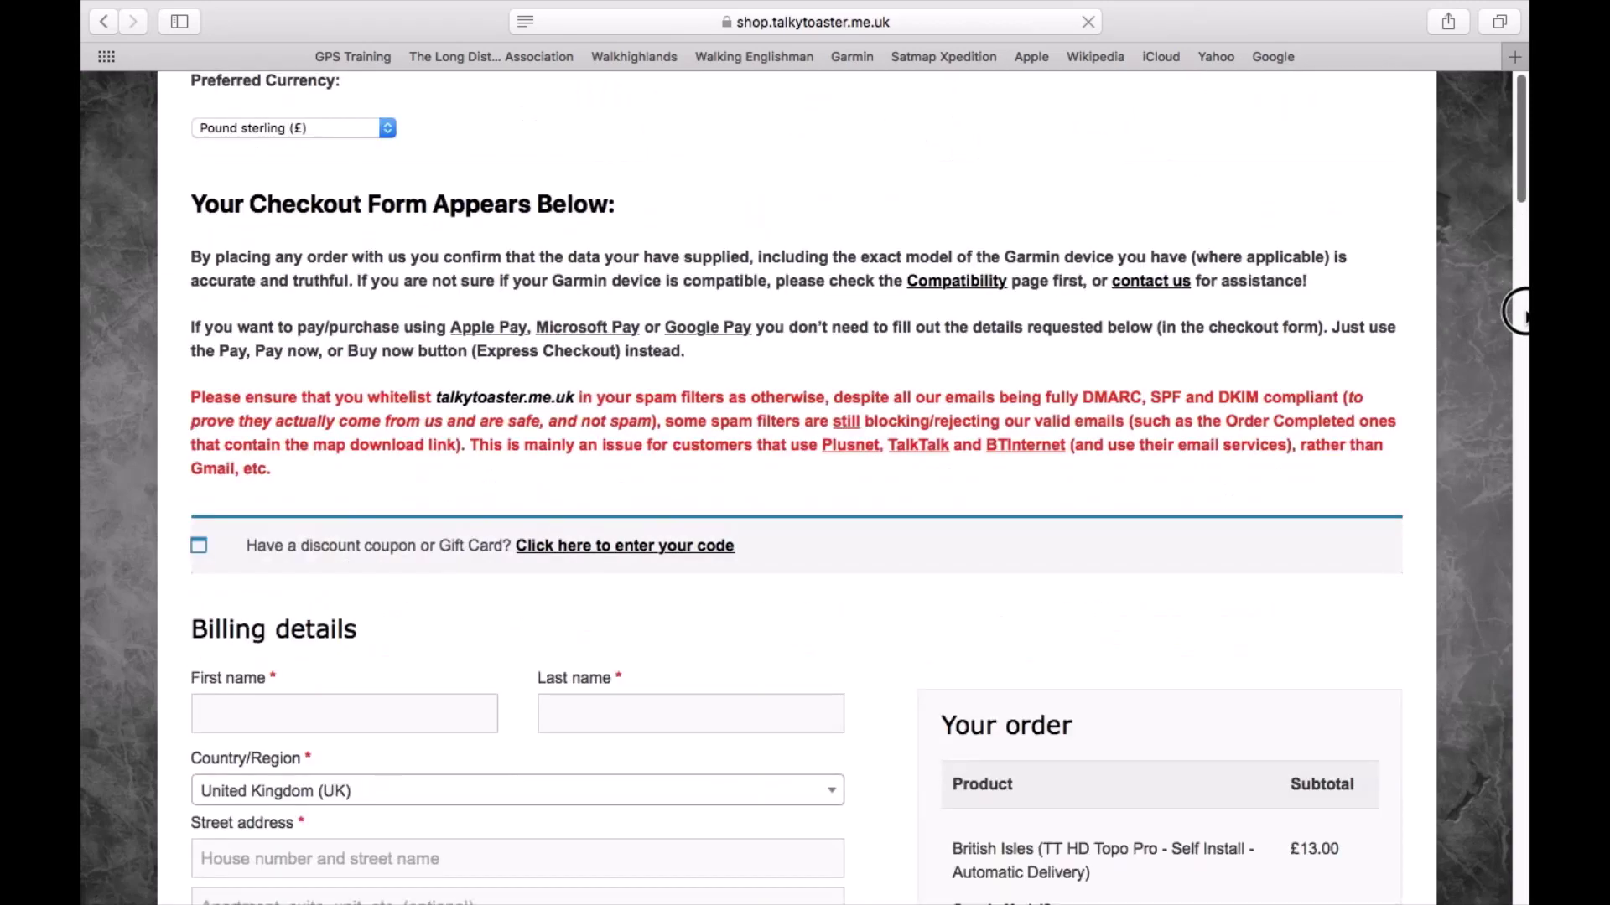
pyautogui.scroll(-8, 1519, 294)
pyautogui.scroll(-7, 1519, 369)
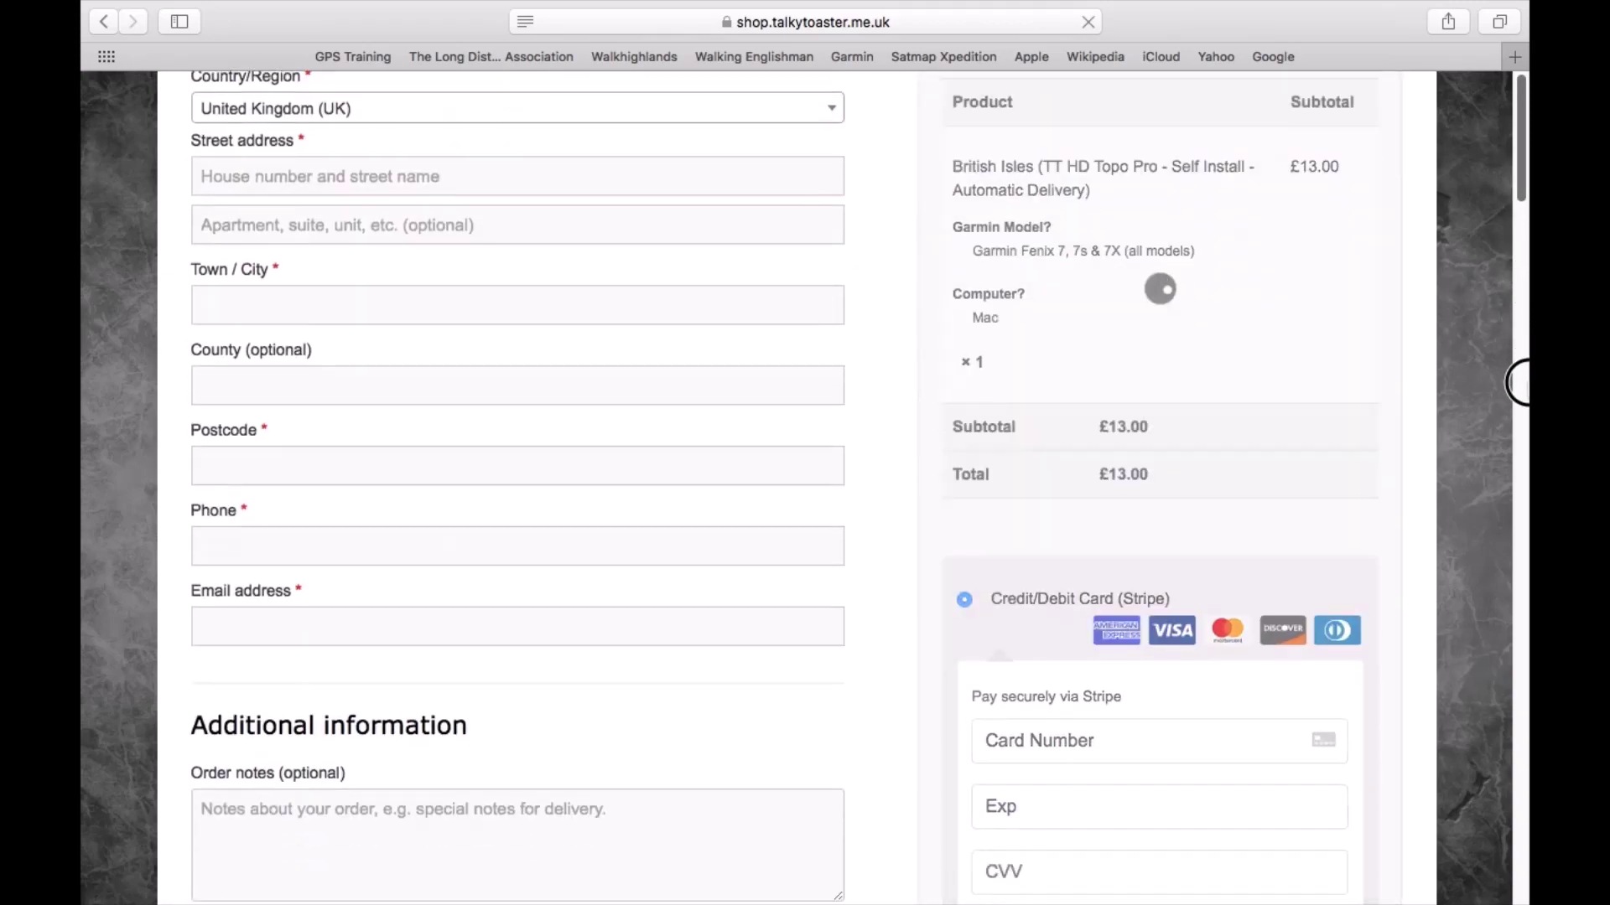
pyautogui.scroll(20, 1519, 386)
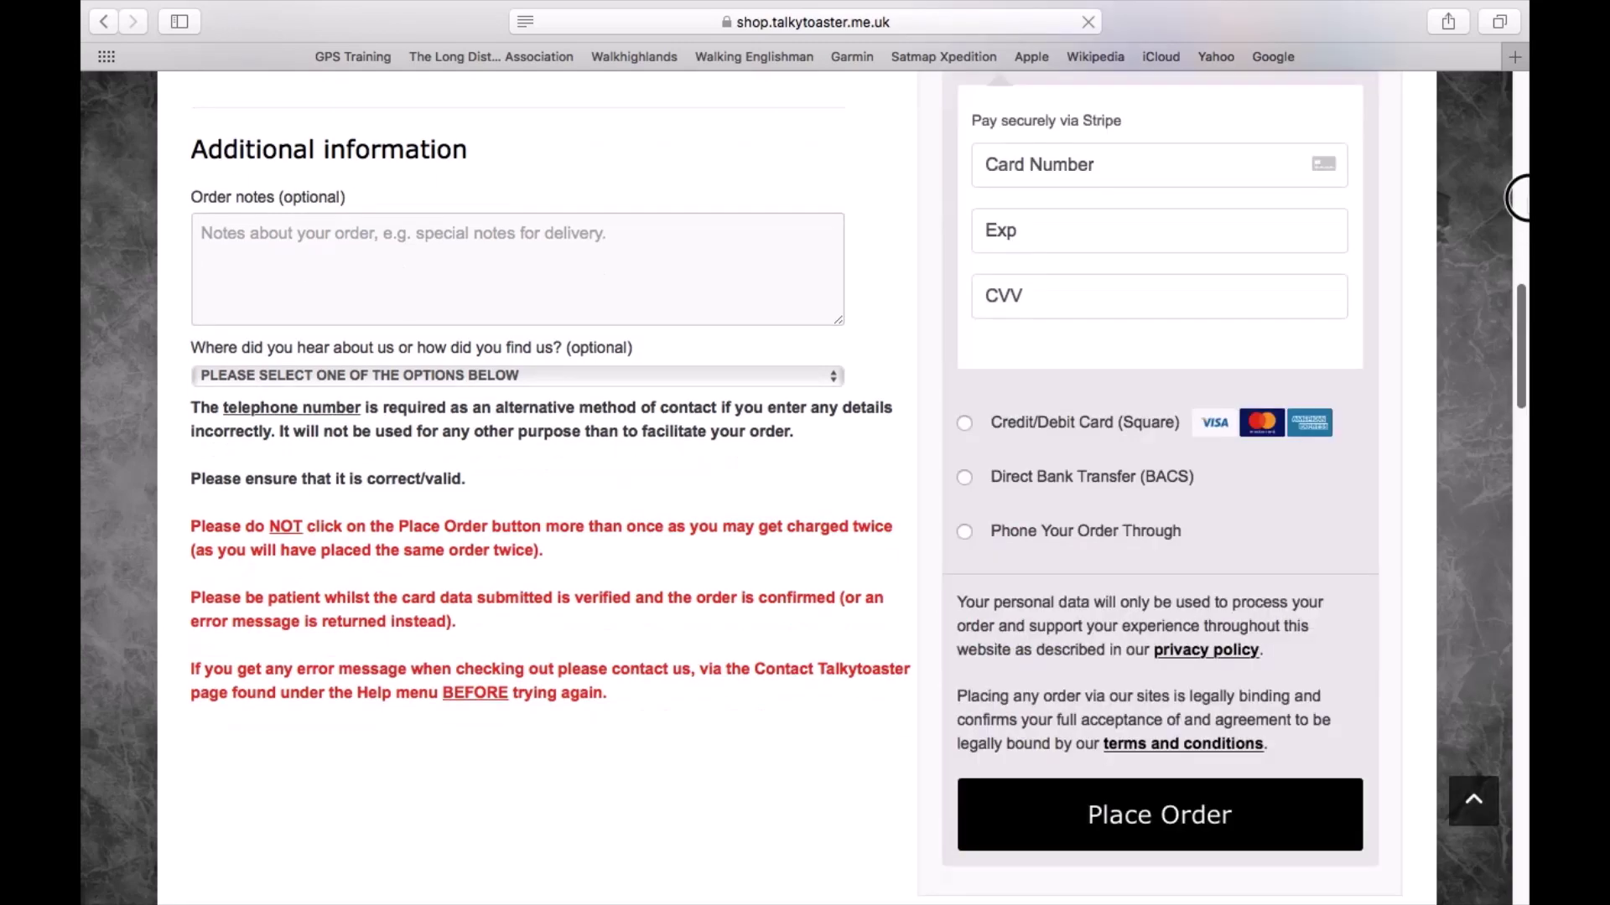
pyautogui.click(1519, 134)
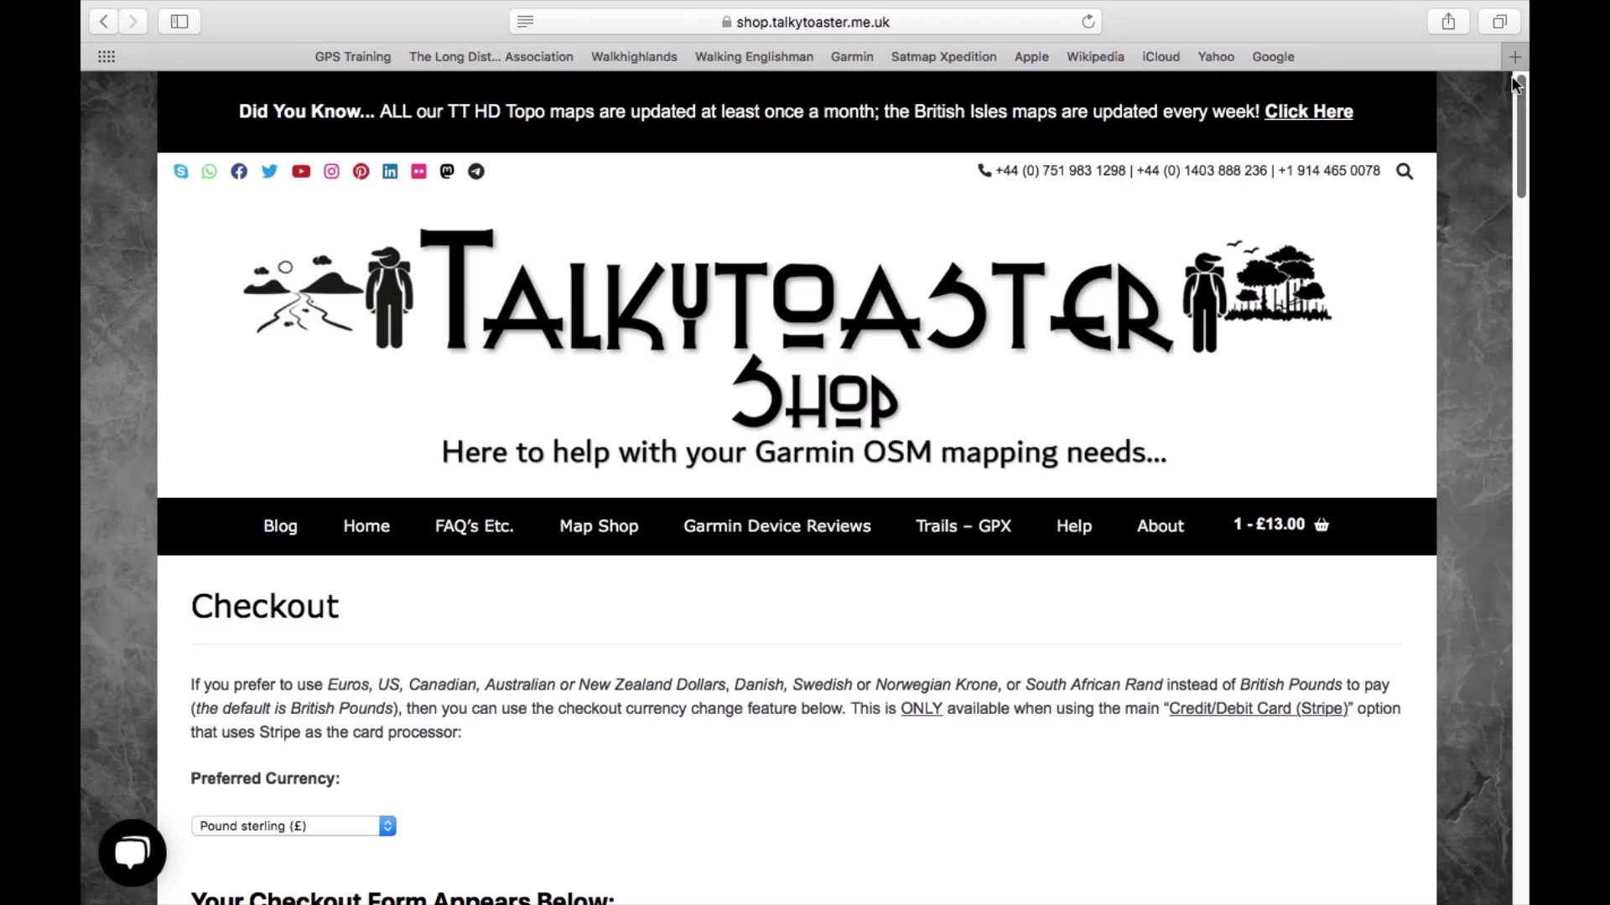
# - Leave the full-screen browser, switch to Finder and open the TT50-British-Isles+Contours-DEM folder in Downloads
pyautogui.press('ctrl+super+f')
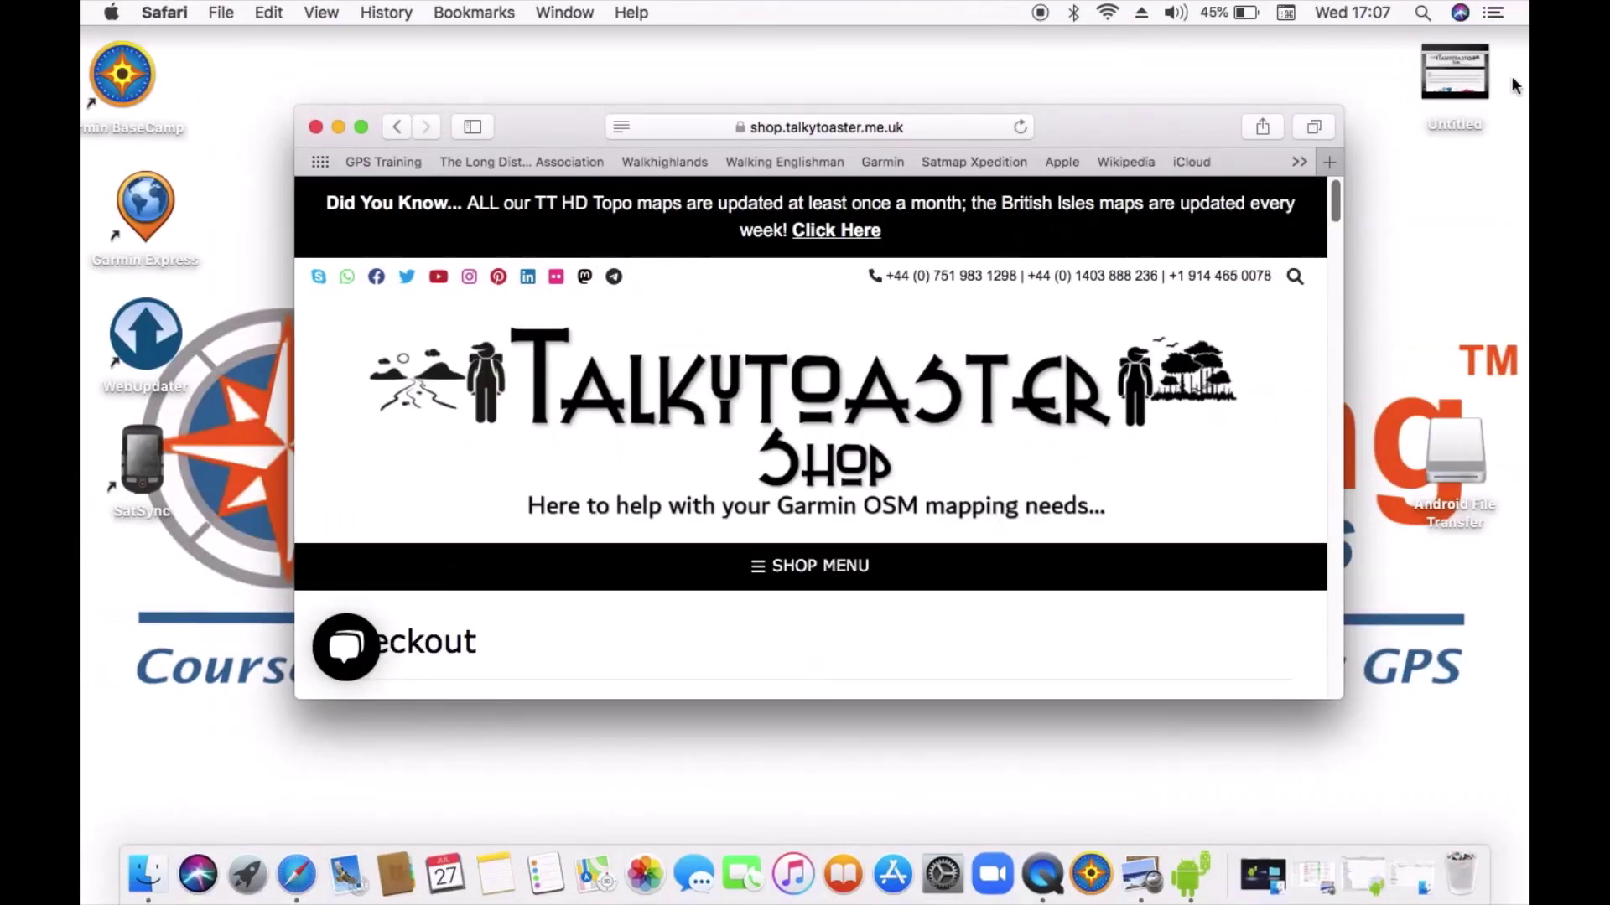
pyautogui.click(137, 877)
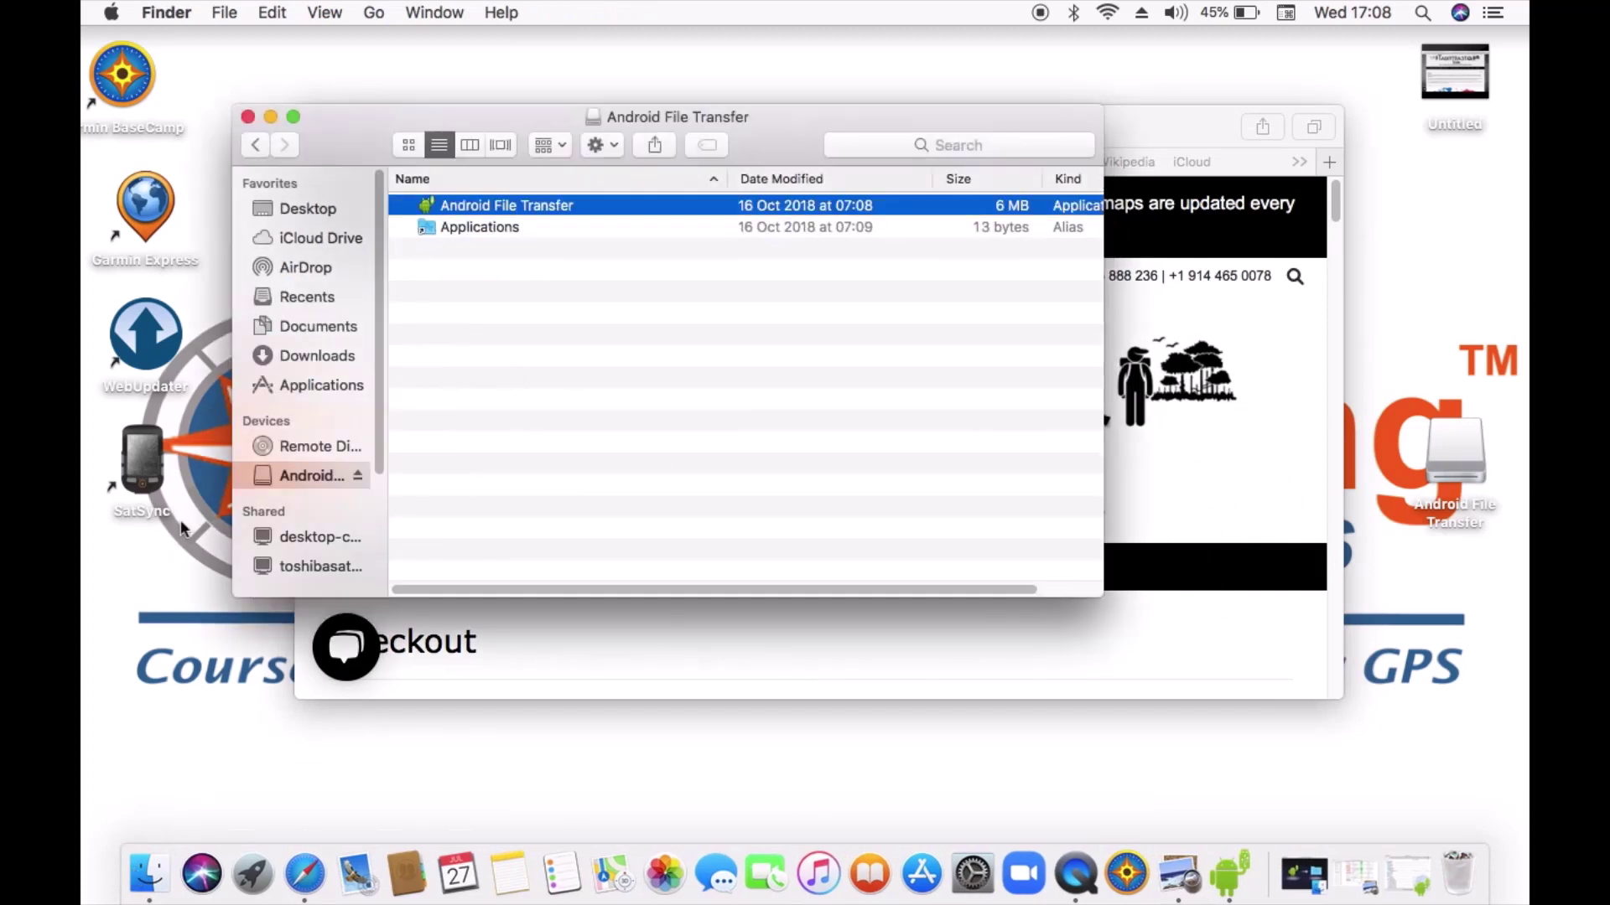
pyautogui.click(298, 359)
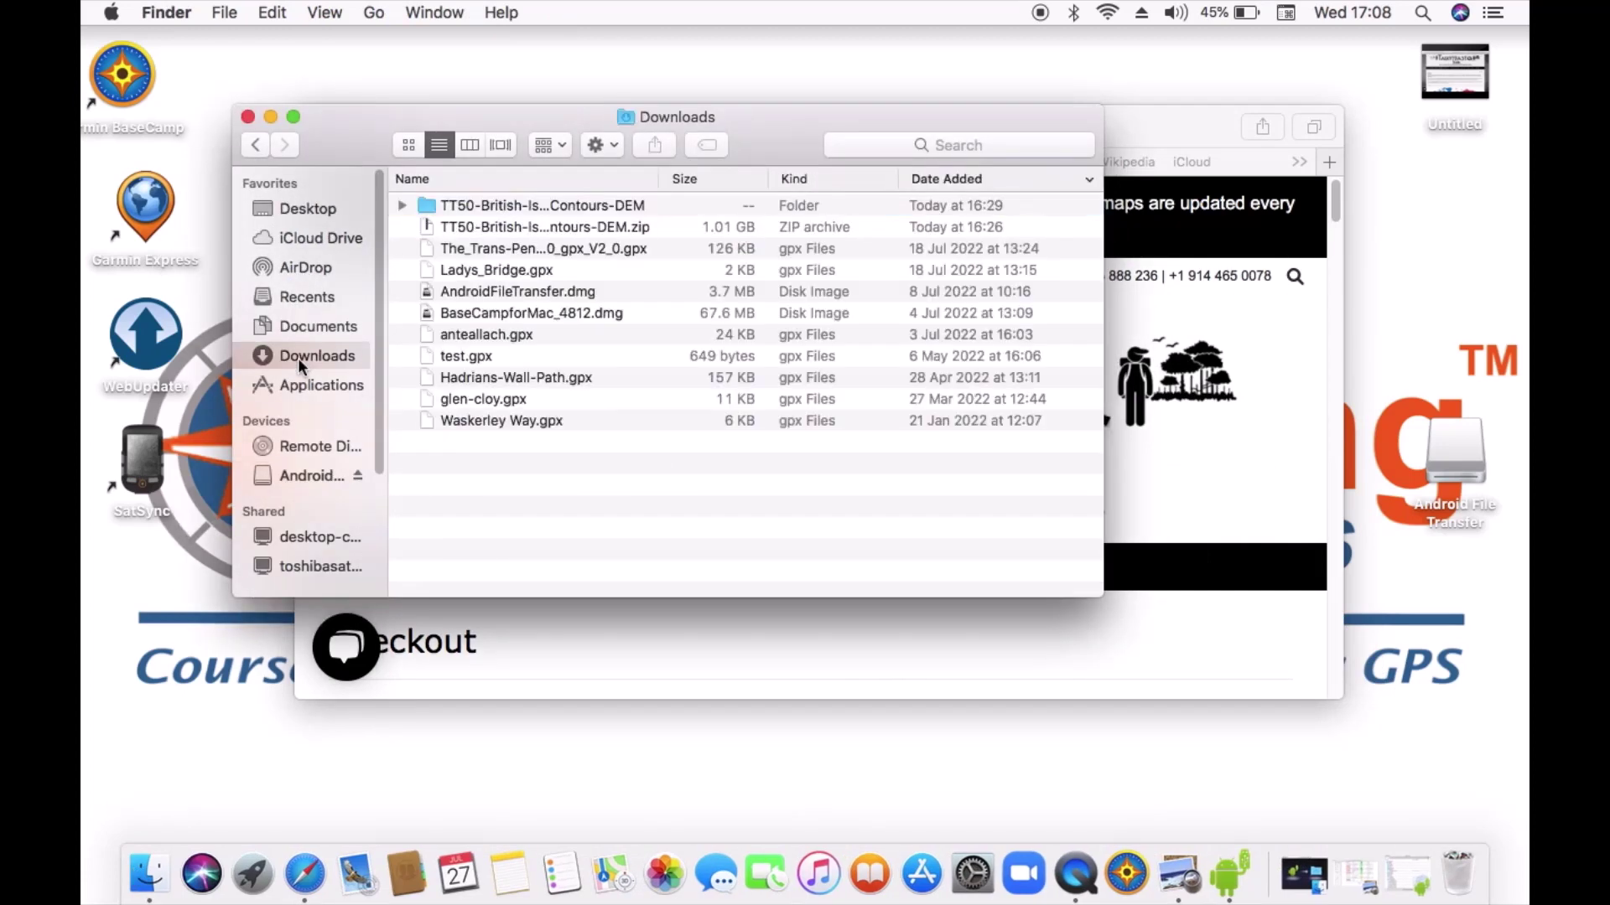
pyautogui.click(490, 227)
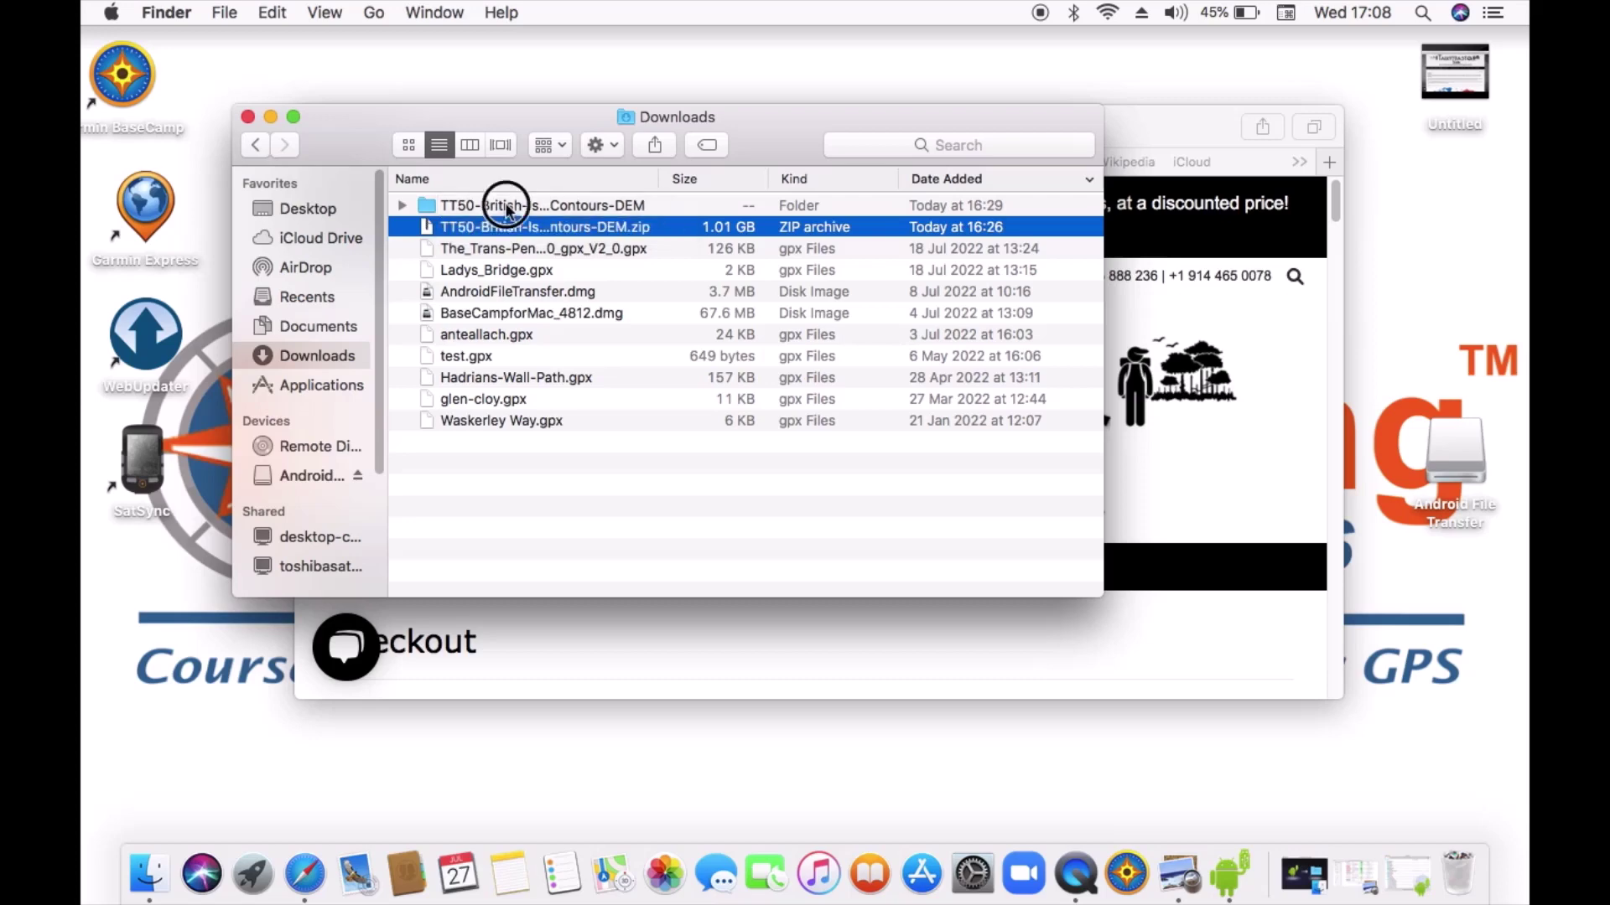
pyautogui.click(504, 205)
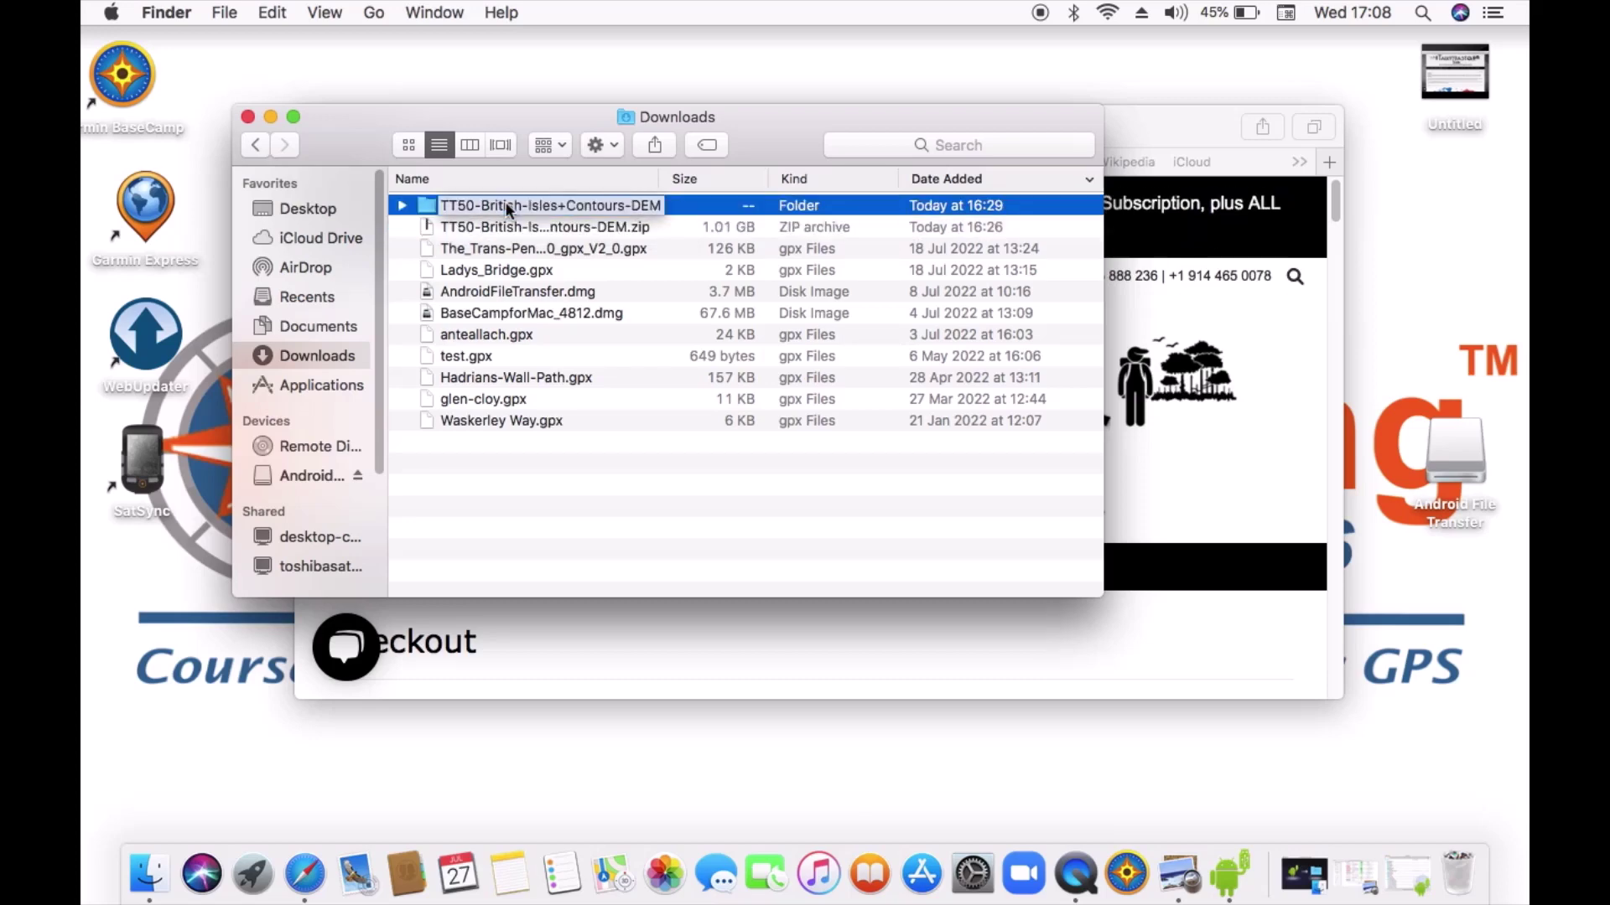
pyautogui.doubleClick(570, 214)
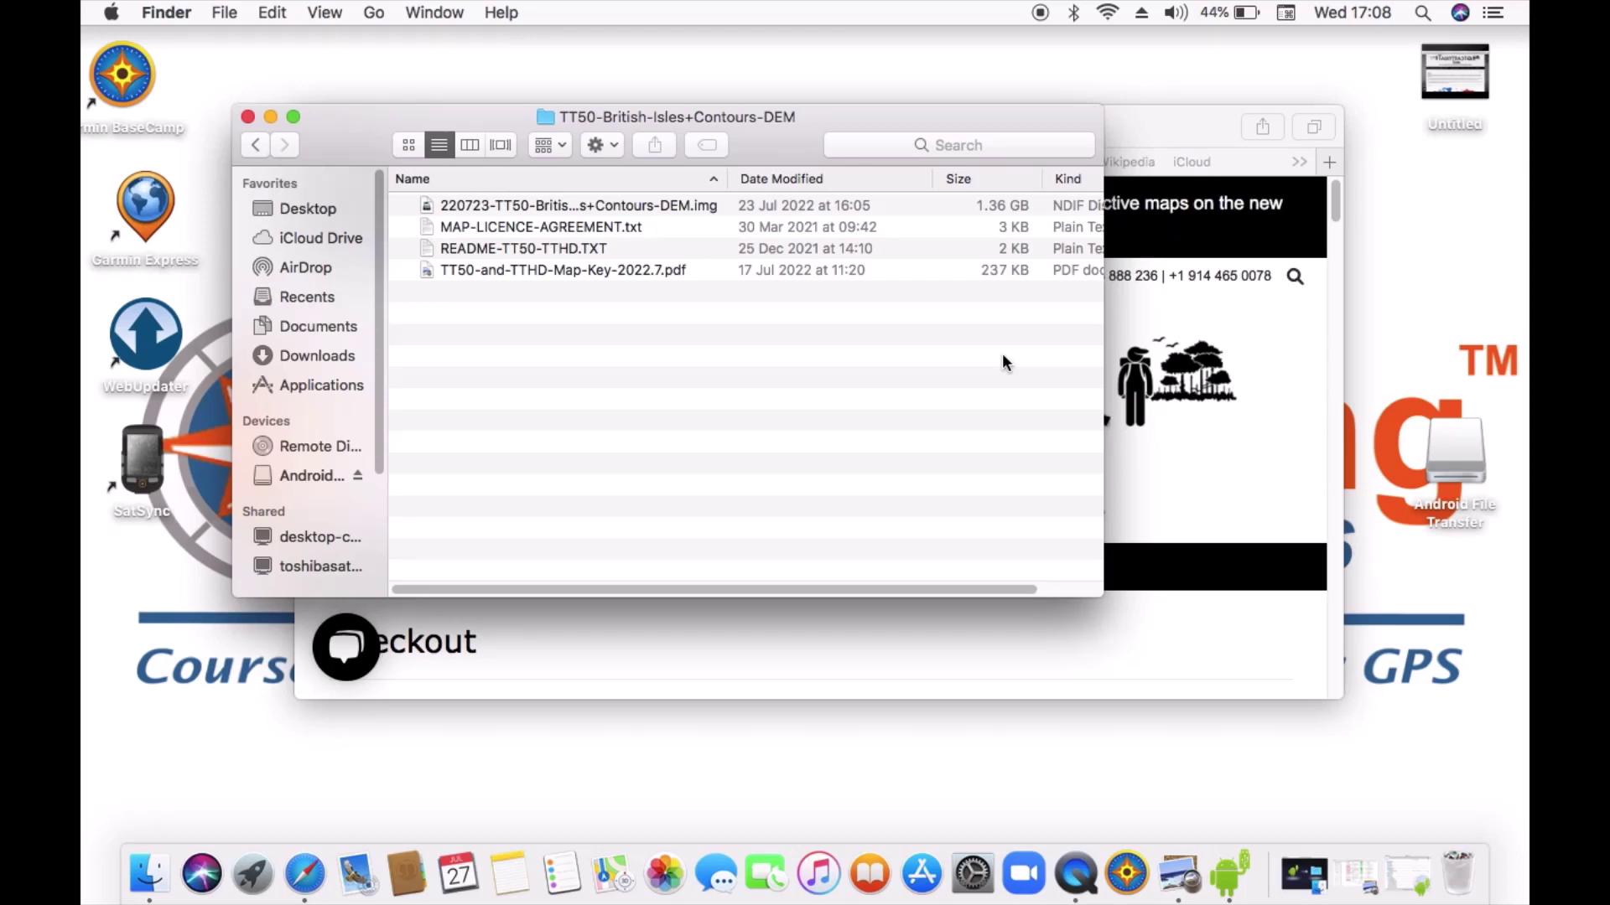
# - Examine the symbol tables in TT50-and-TTHD-Map-Key-2022.7.pdf at full-screen size, and put the document away
pyautogui.click(613, 266)
pyautogui.click(1356, 880)
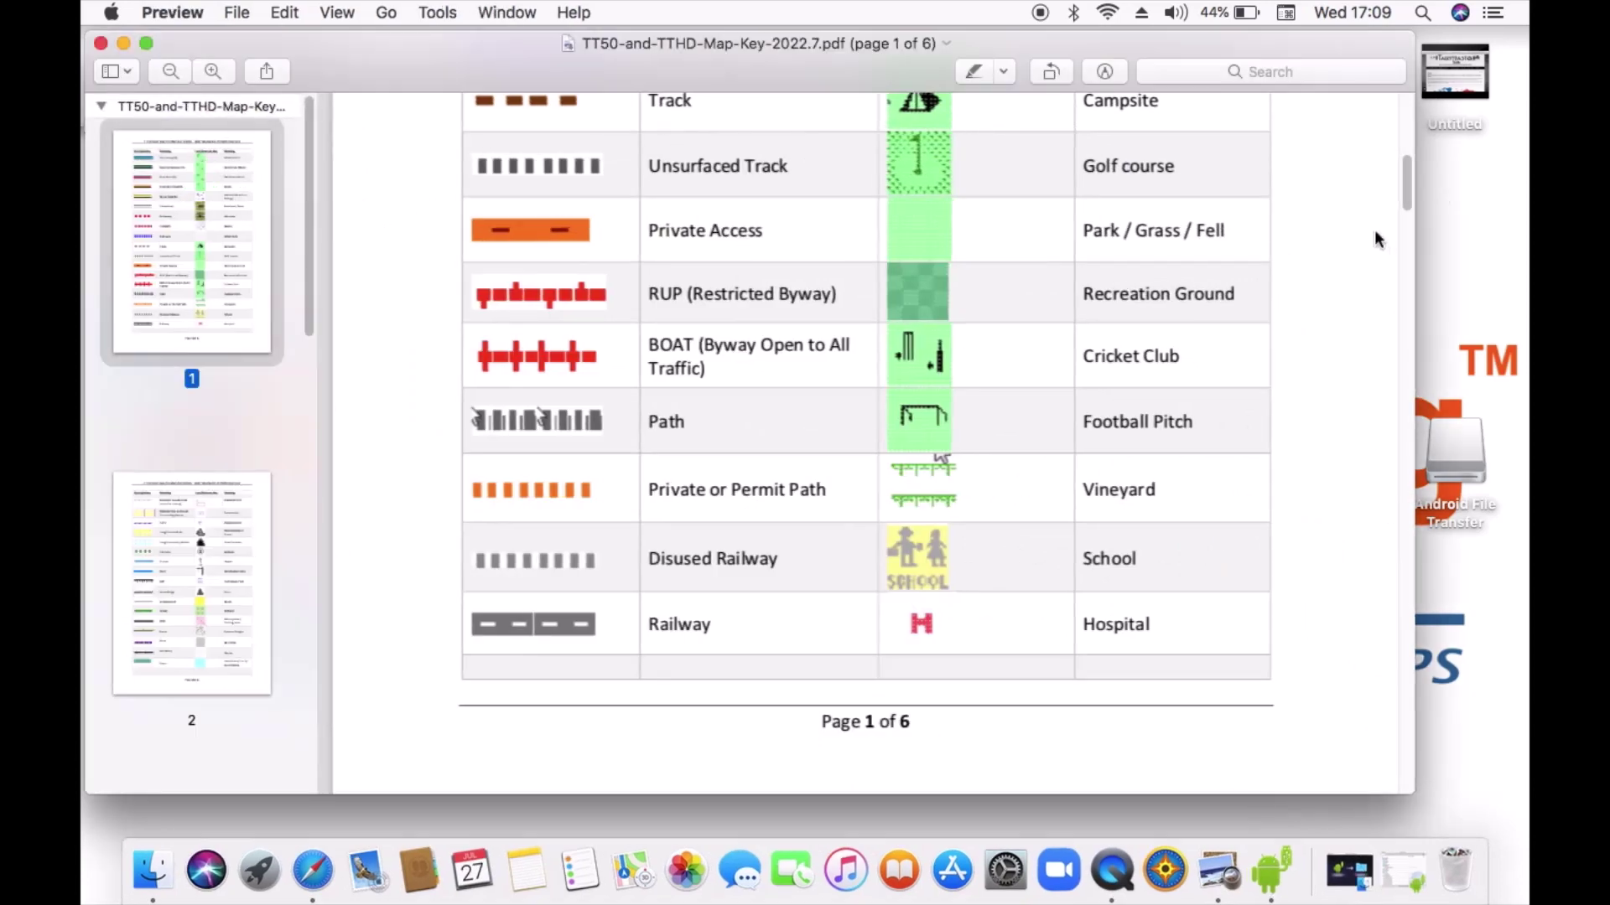
pyautogui.click(147, 43)
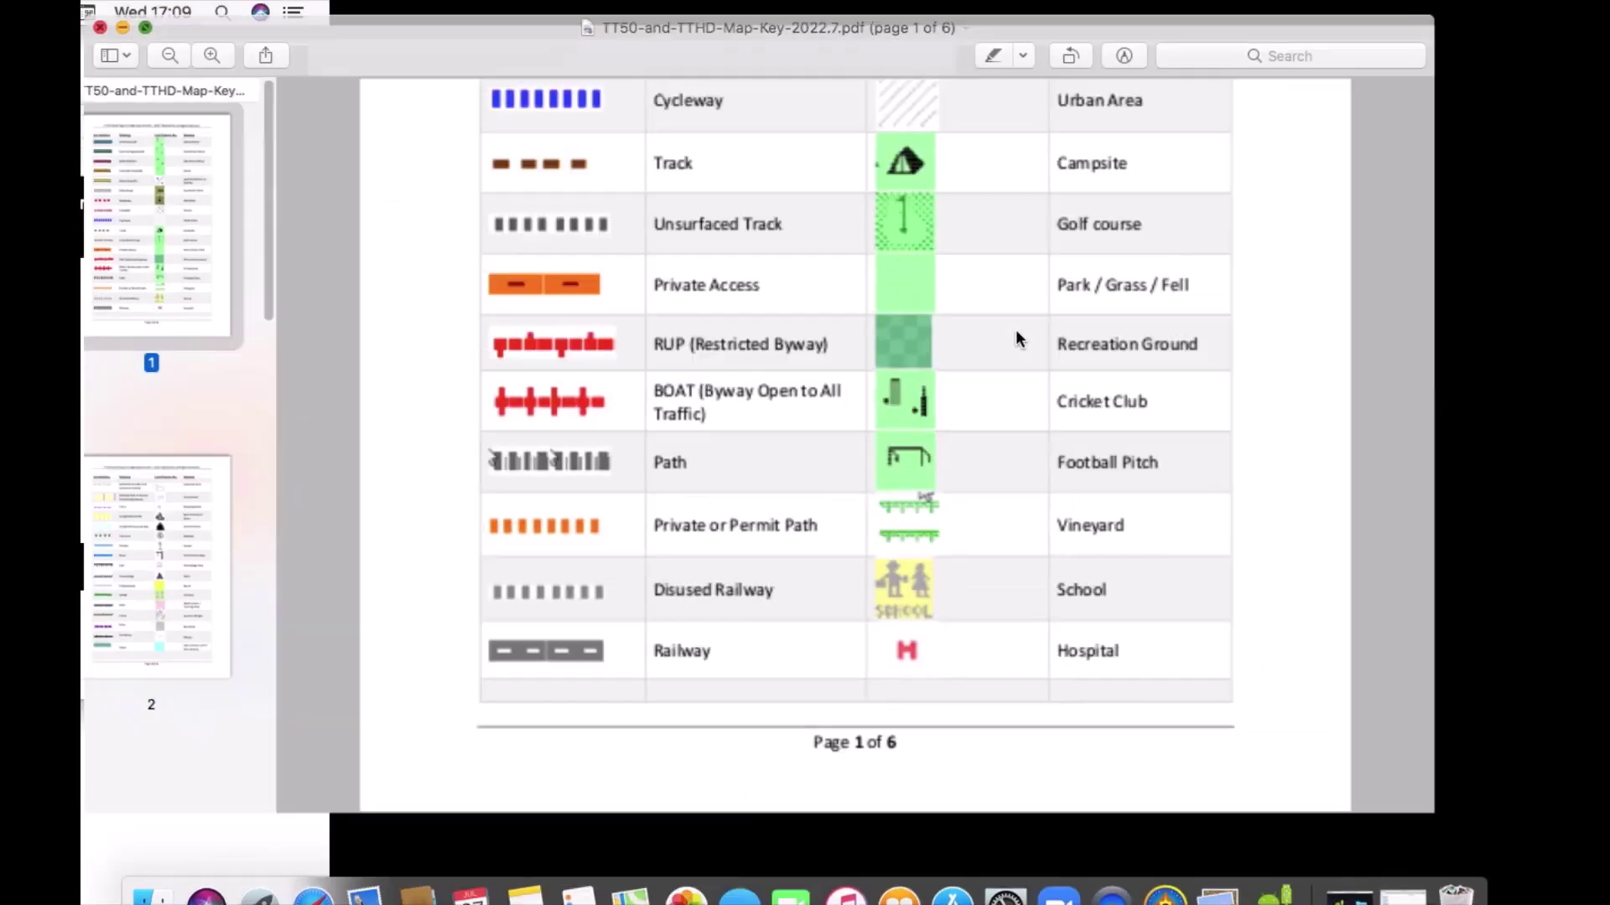
pyautogui.scroll(1, 1014, 329)
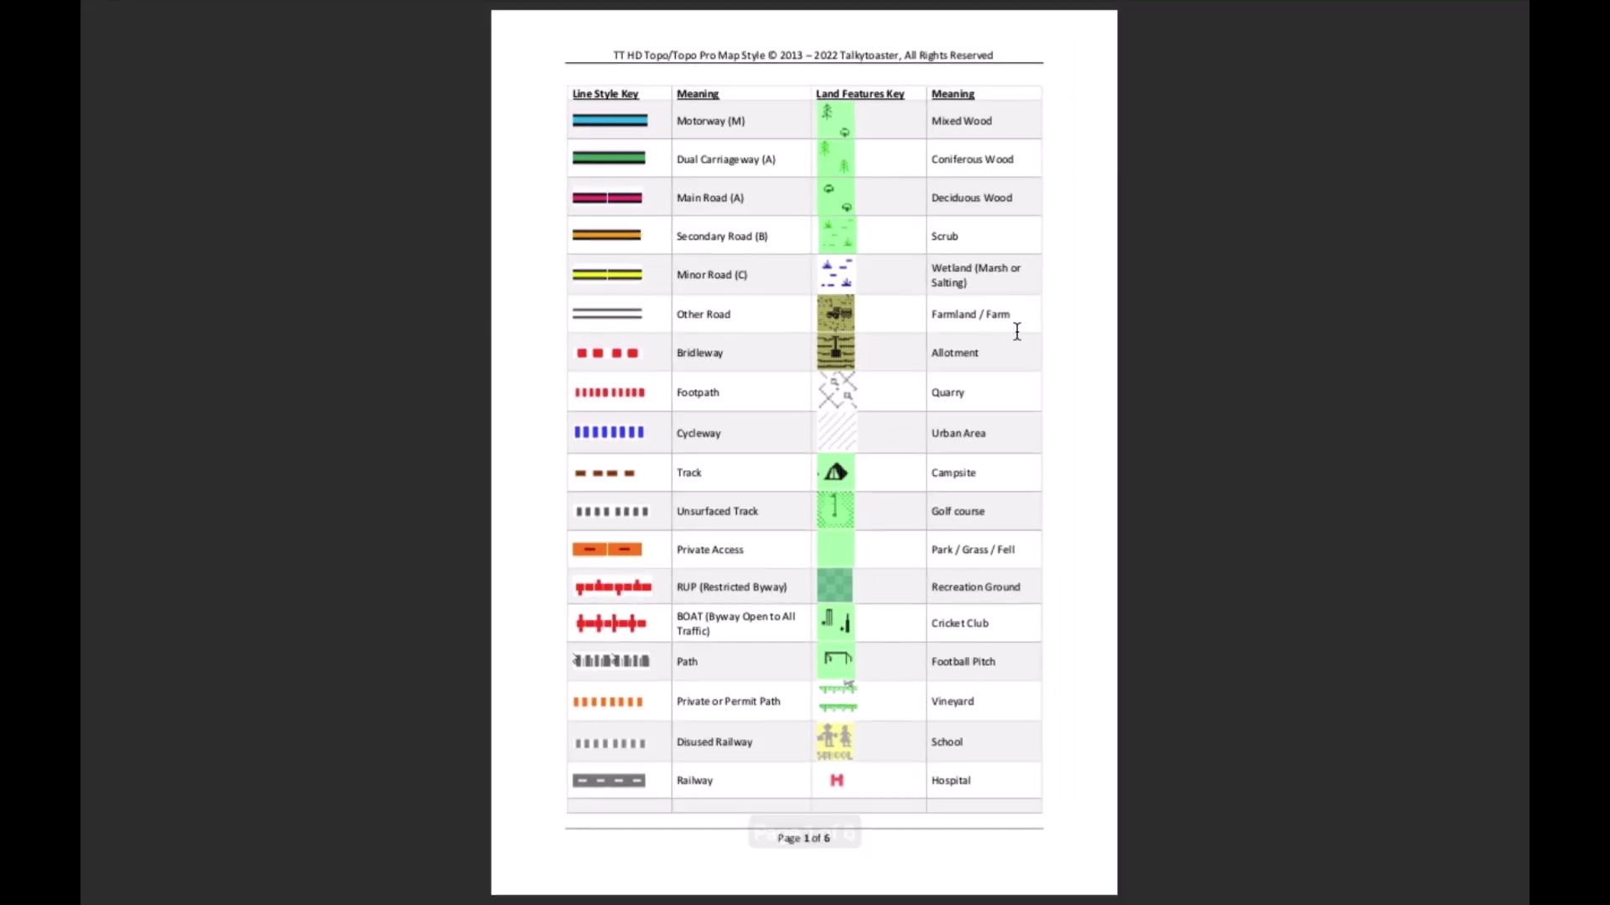
pyautogui.scroll(-3, 1016, 331)
pyautogui.scroll(-3, 951, 193)
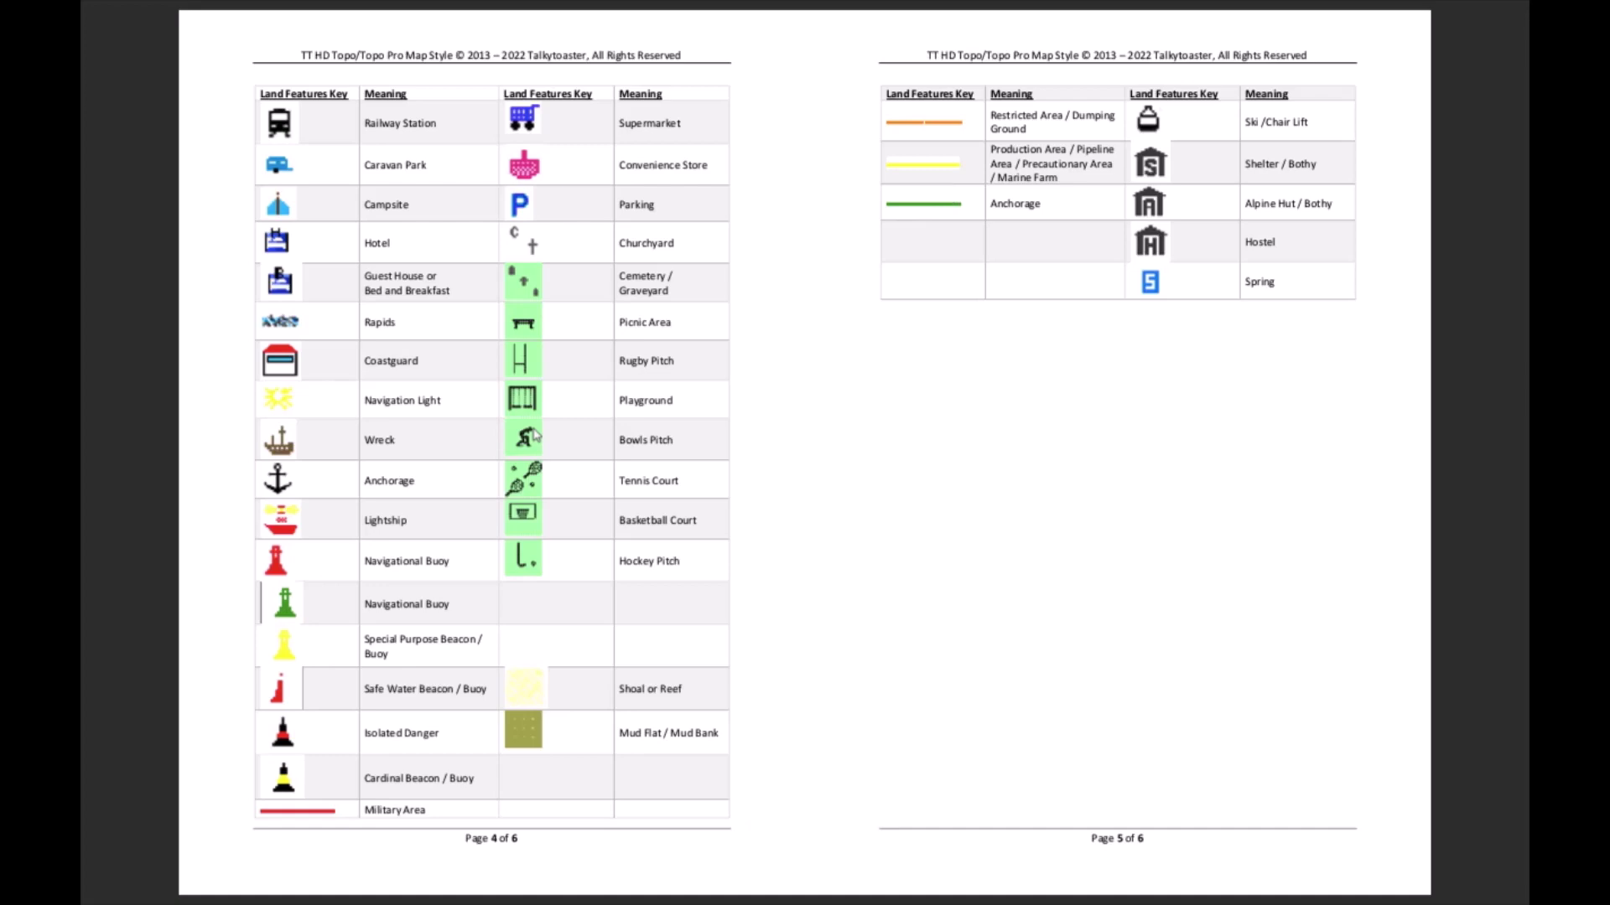
pyautogui.press('Escape')
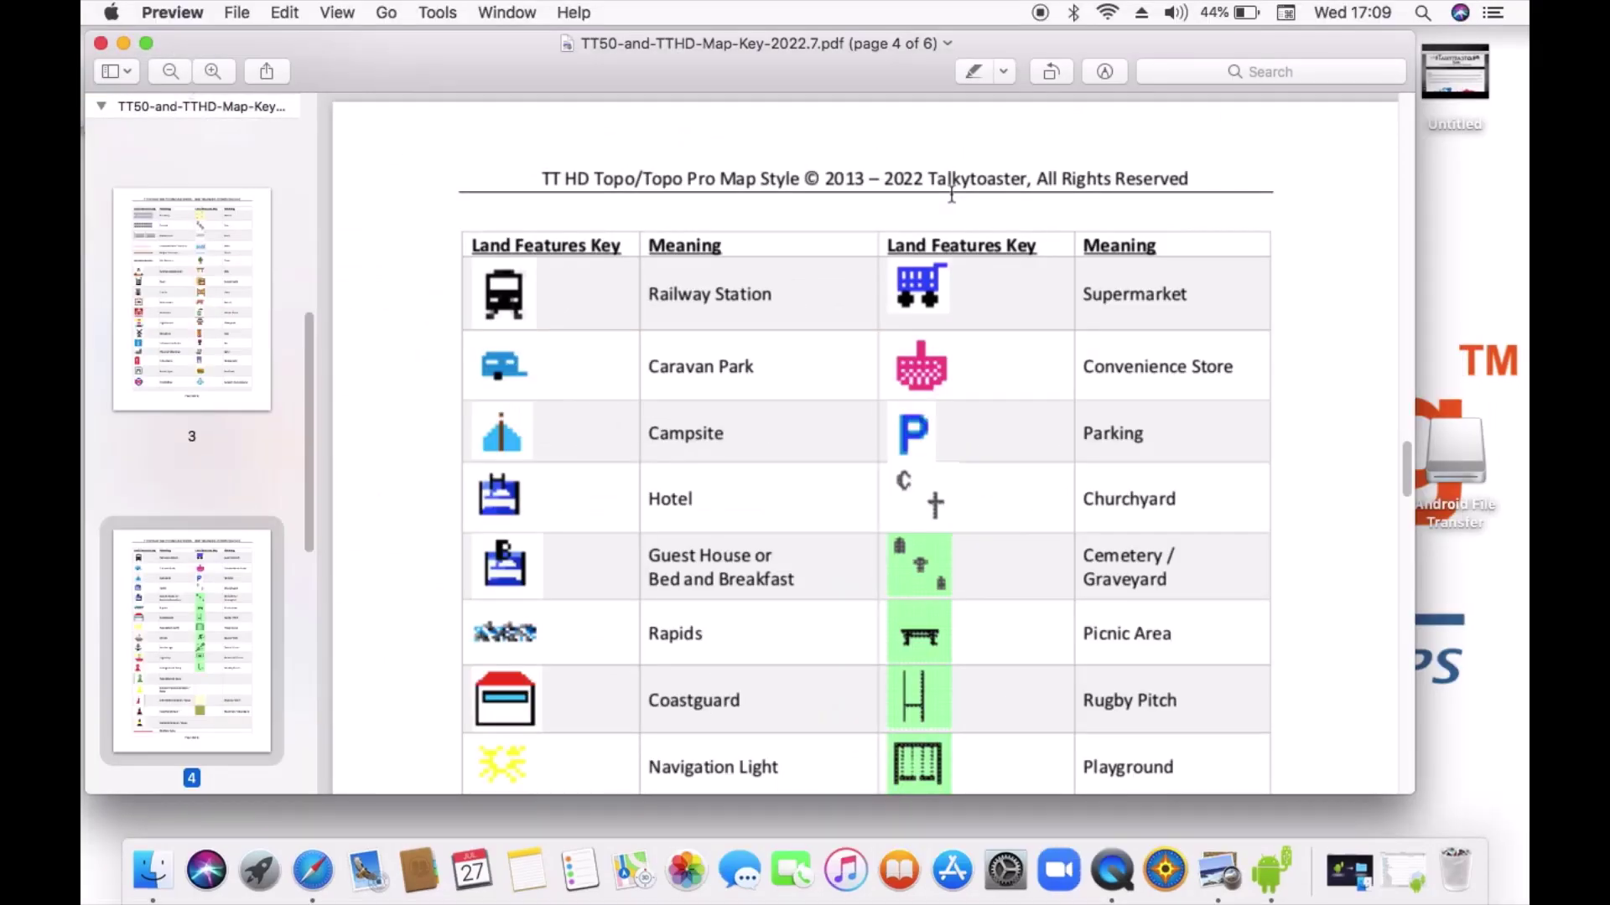
pyautogui.click(122, 43)
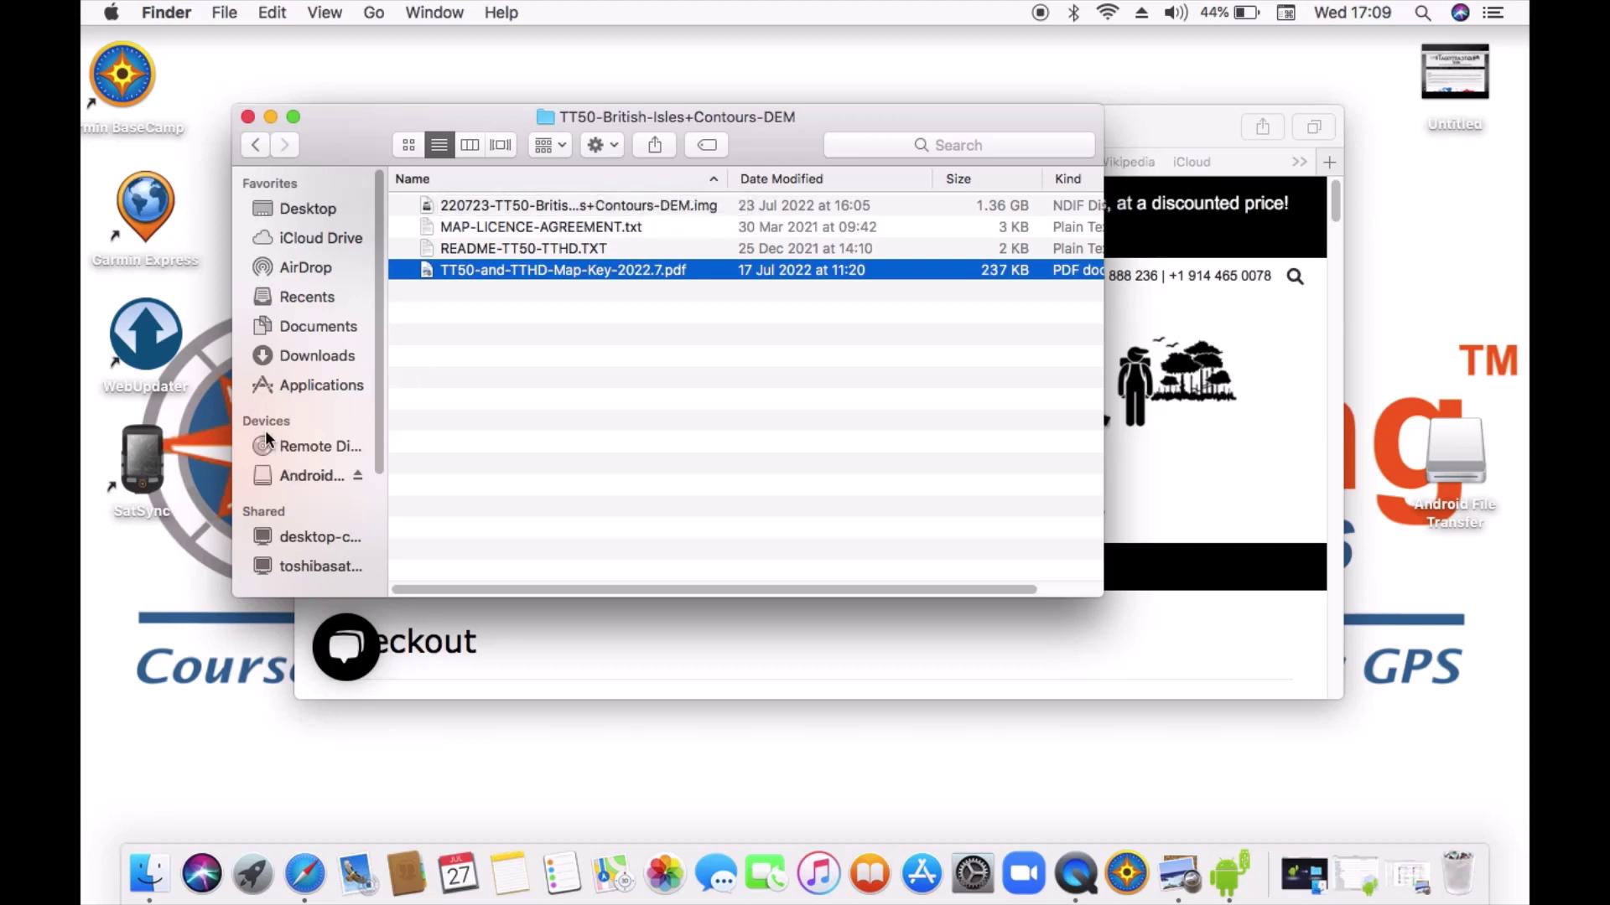
# - Launch Android File Transfer from its disk image and expand the GARMIN folder on the fenix 7X
pyautogui.click(300, 476)
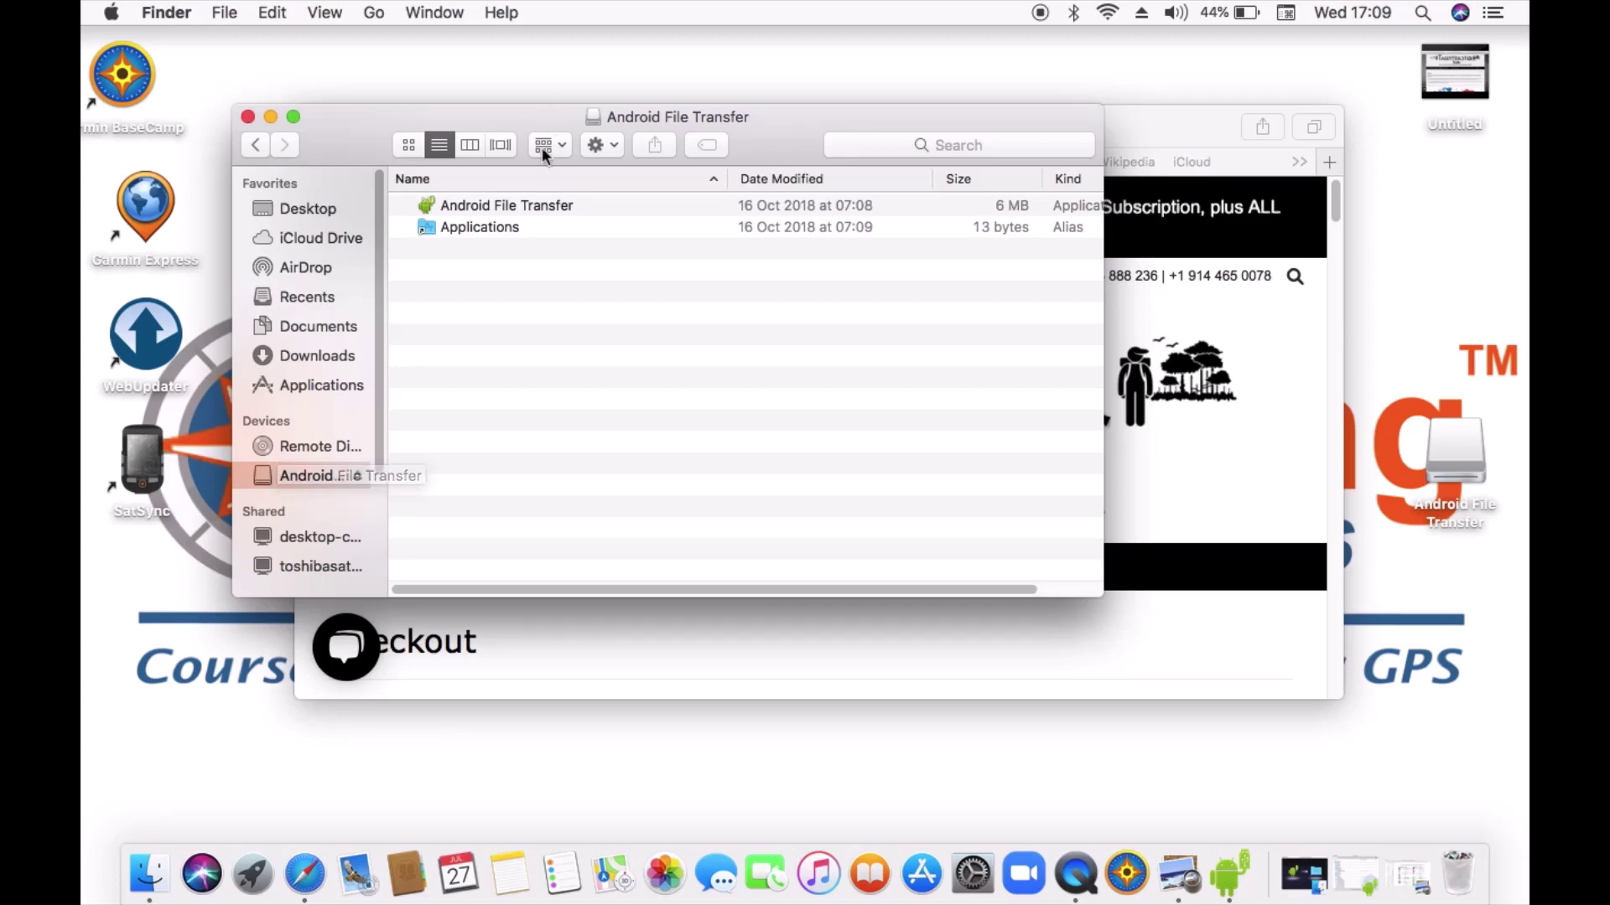
pyautogui.doubleClick(538, 202)
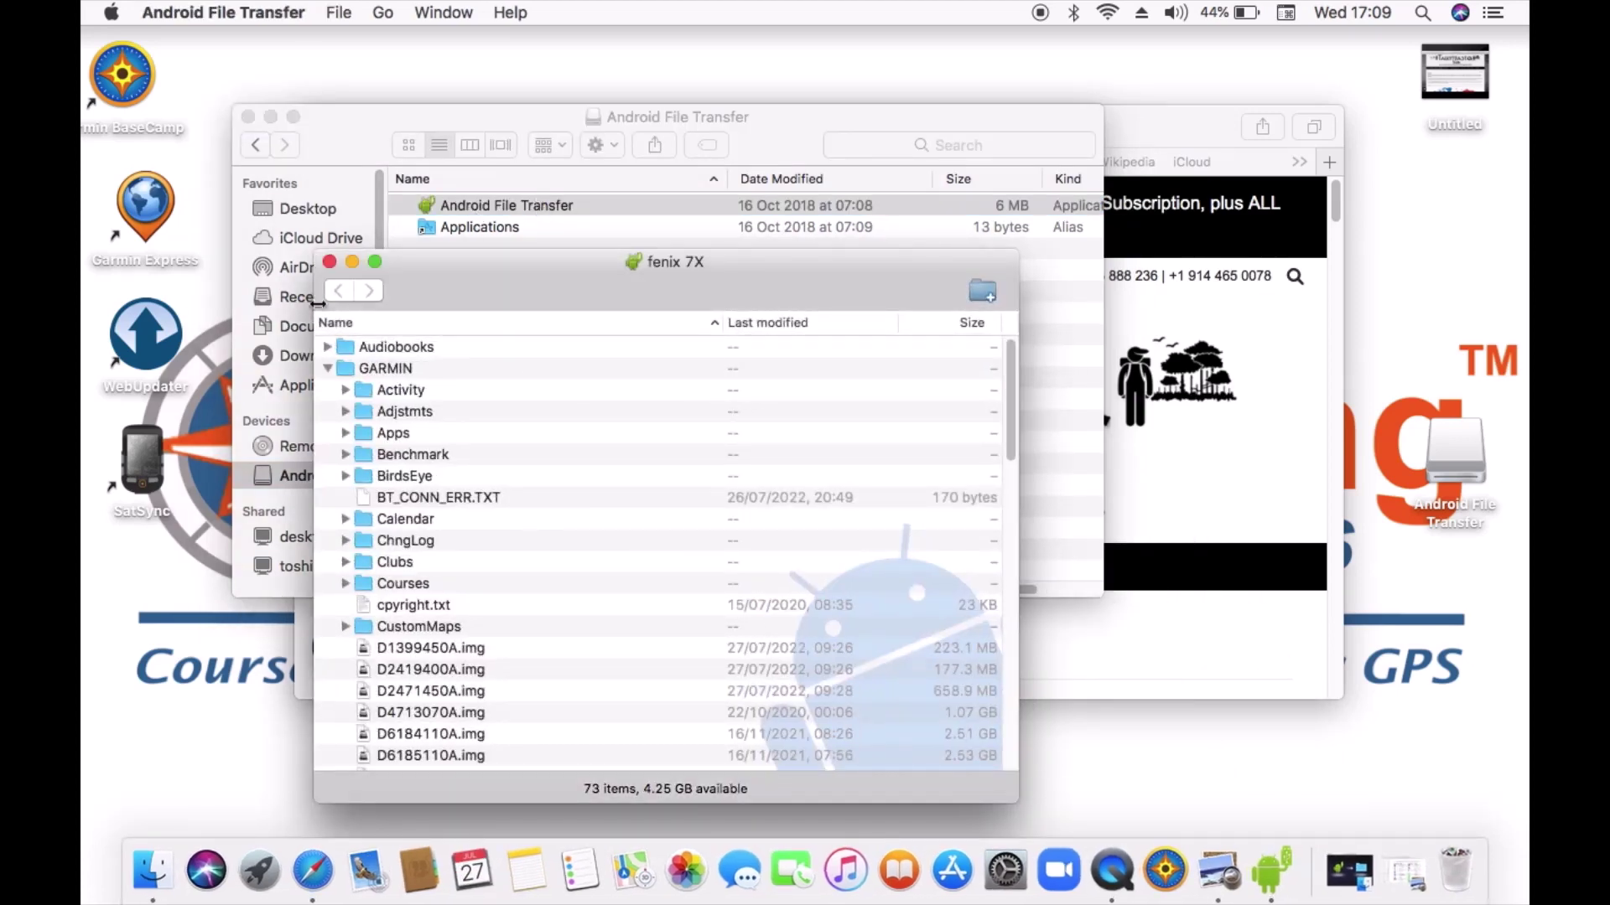
pyautogui.click(329, 369)
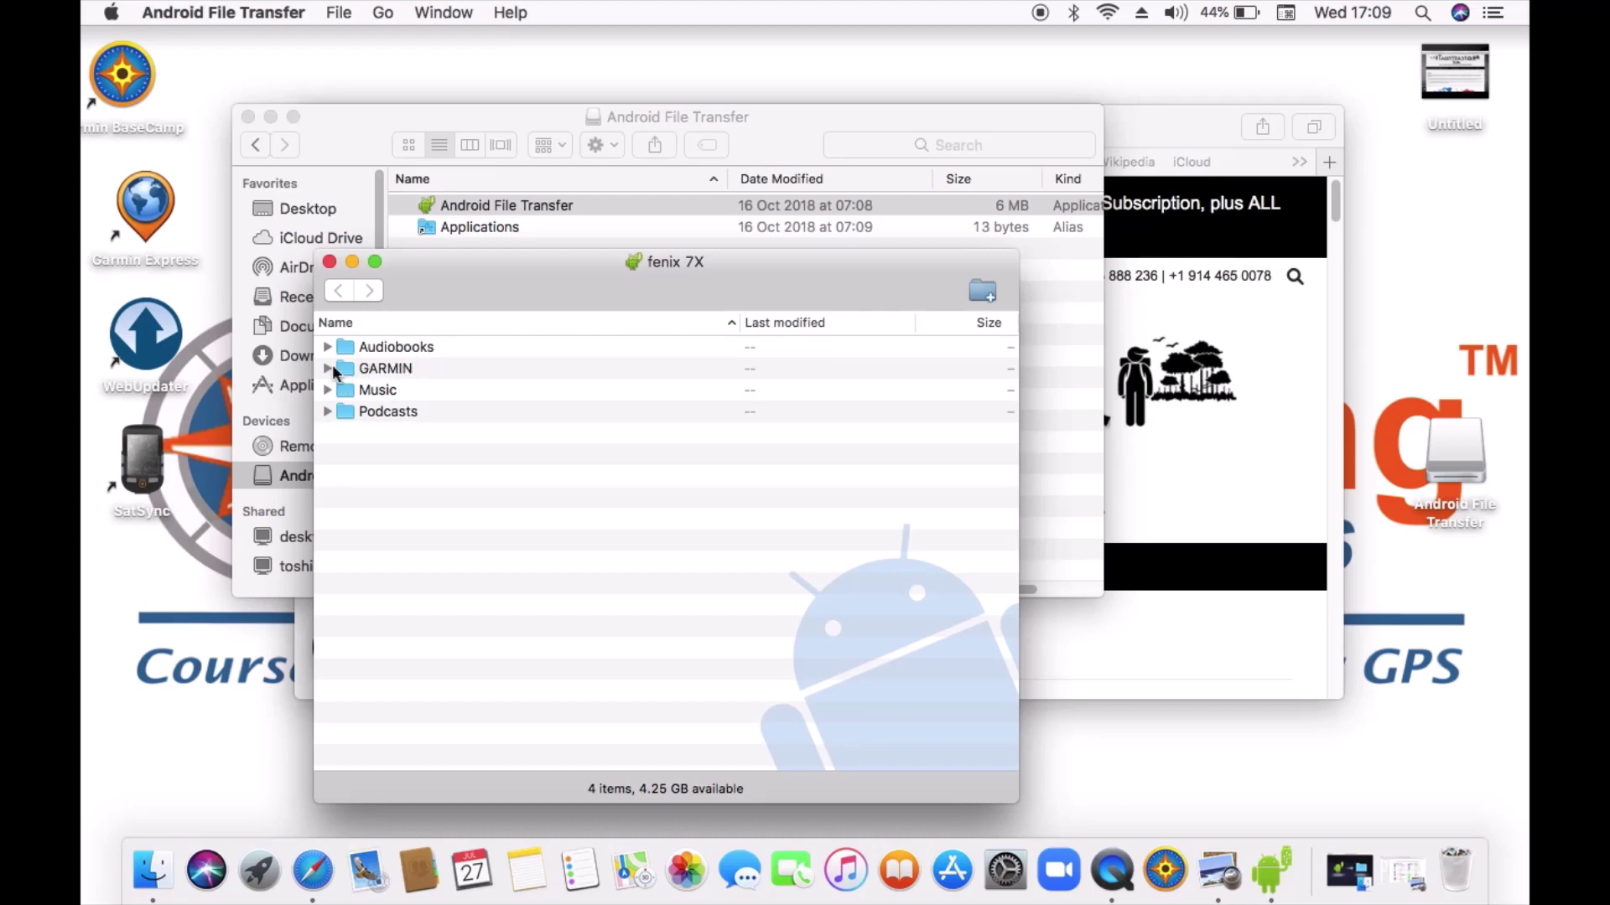
pyautogui.click(329, 369)
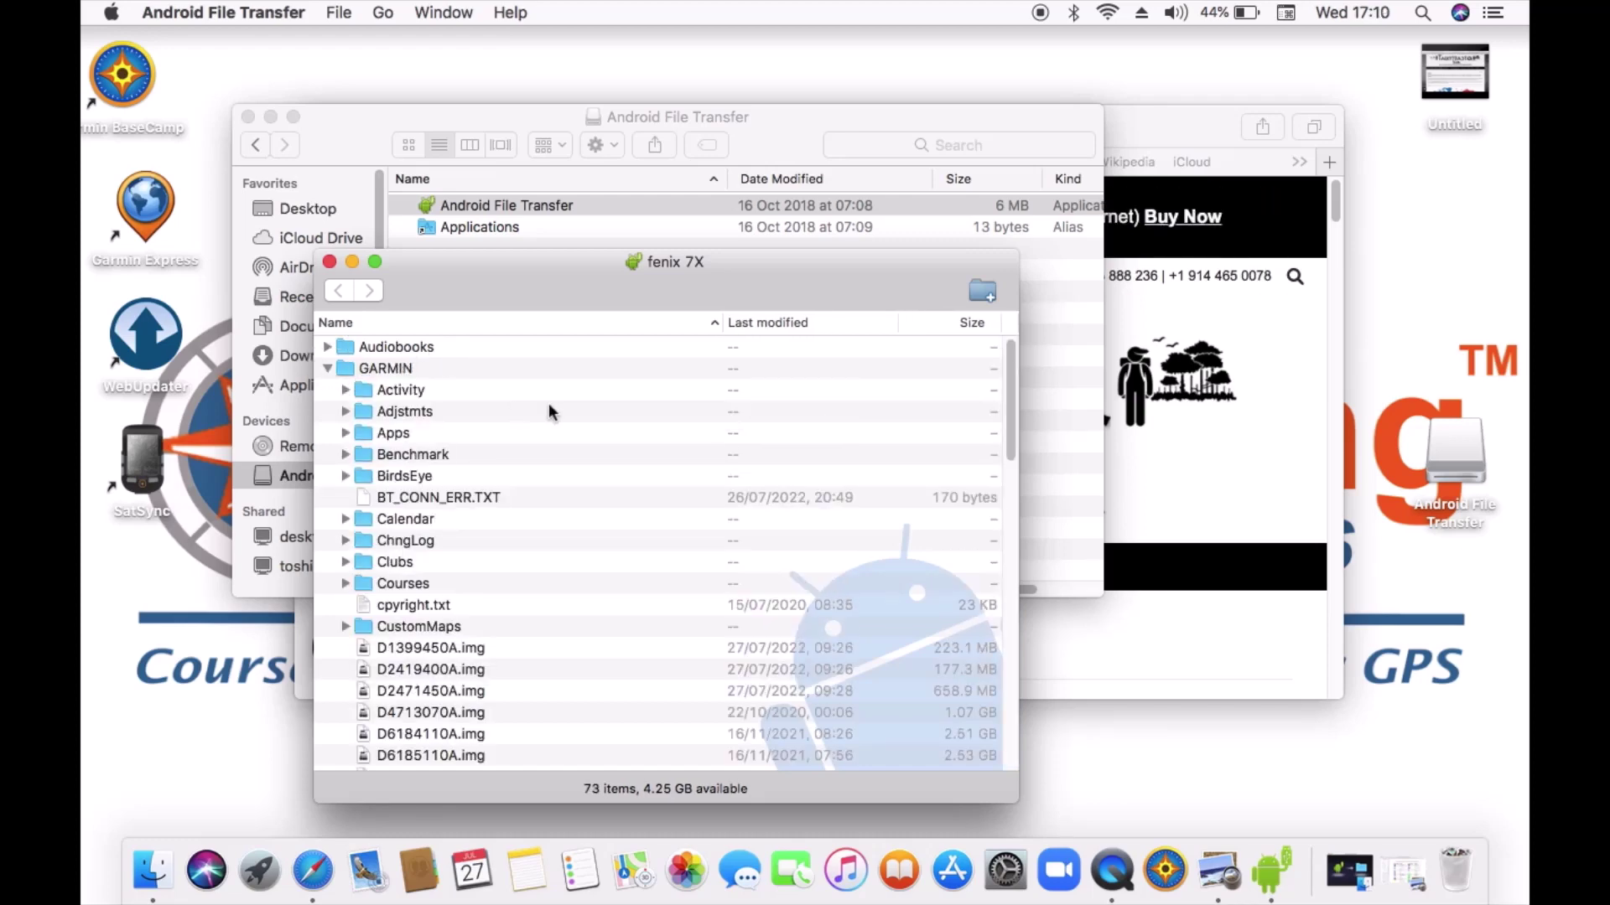
# - Minimise the Finder window and move the fenix 7X file window into clear view
pyautogui.moveTo(551, 262); pyautogui.dragTo(652, 358)
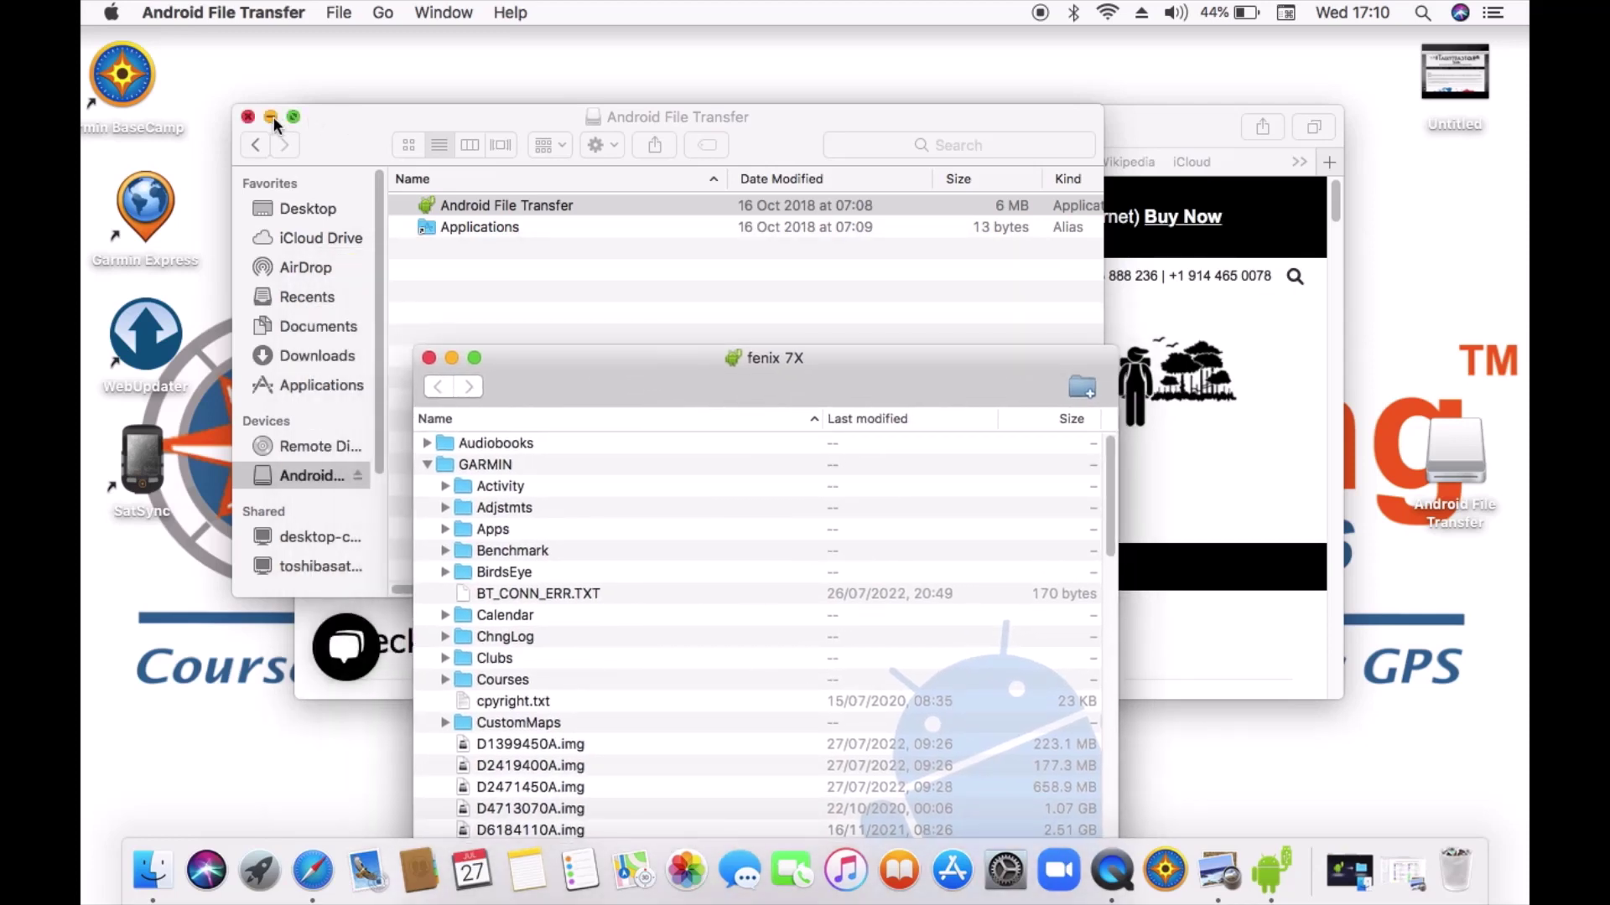
pyautogui.click(314, 119)
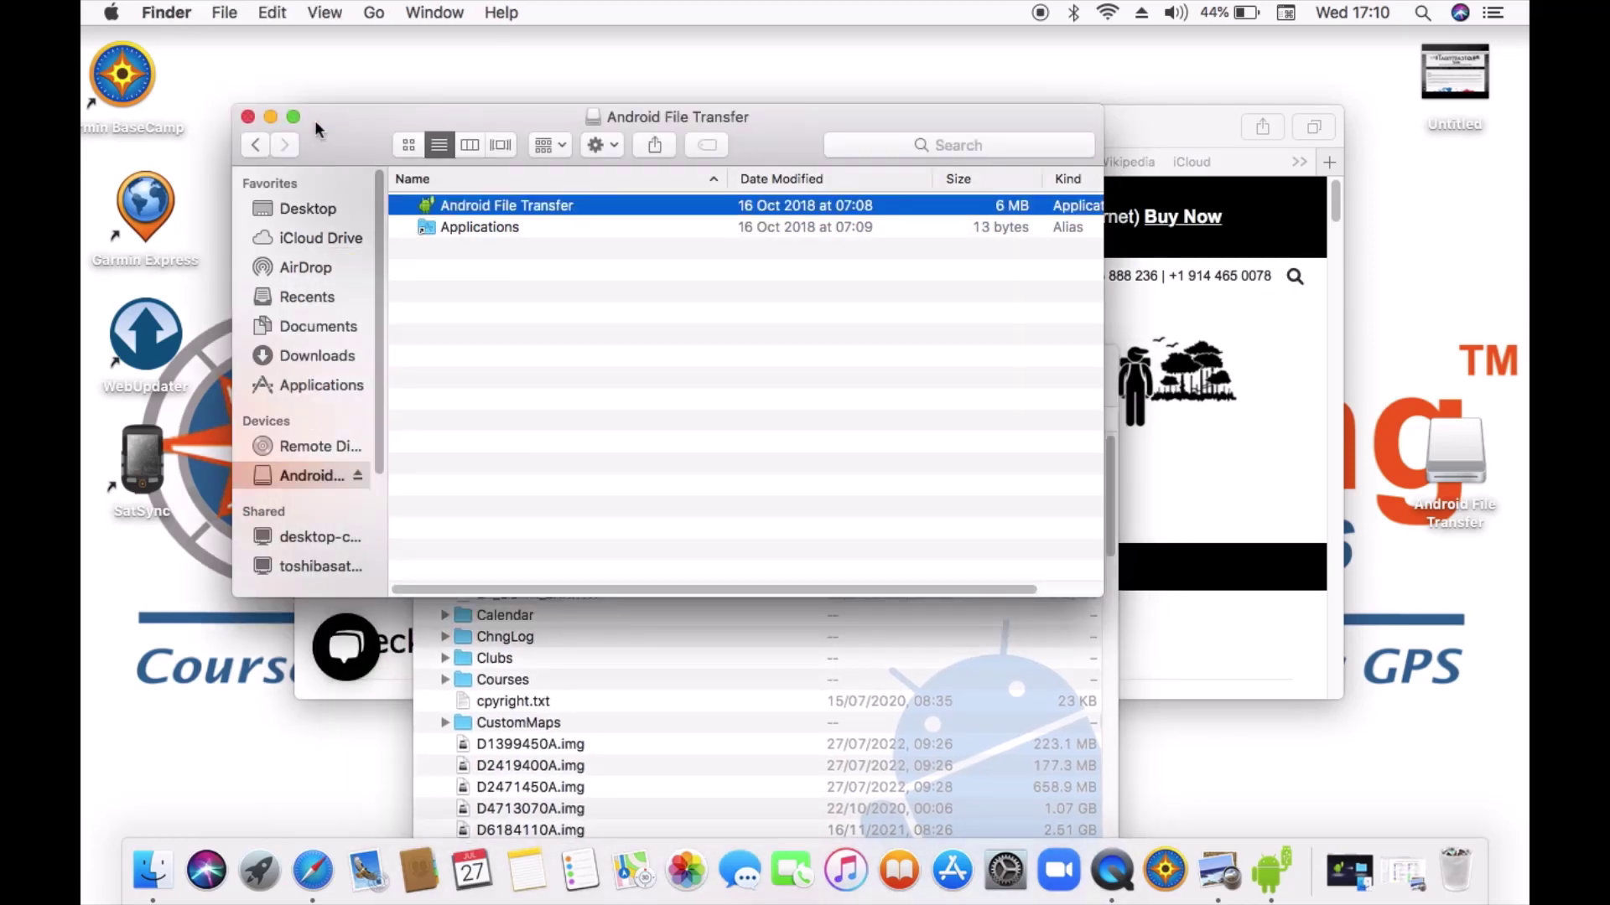
pyautogui.click(270, 116)
pyautogui.moveTo(602, 378); pyautogui.dragTo(673, 203)
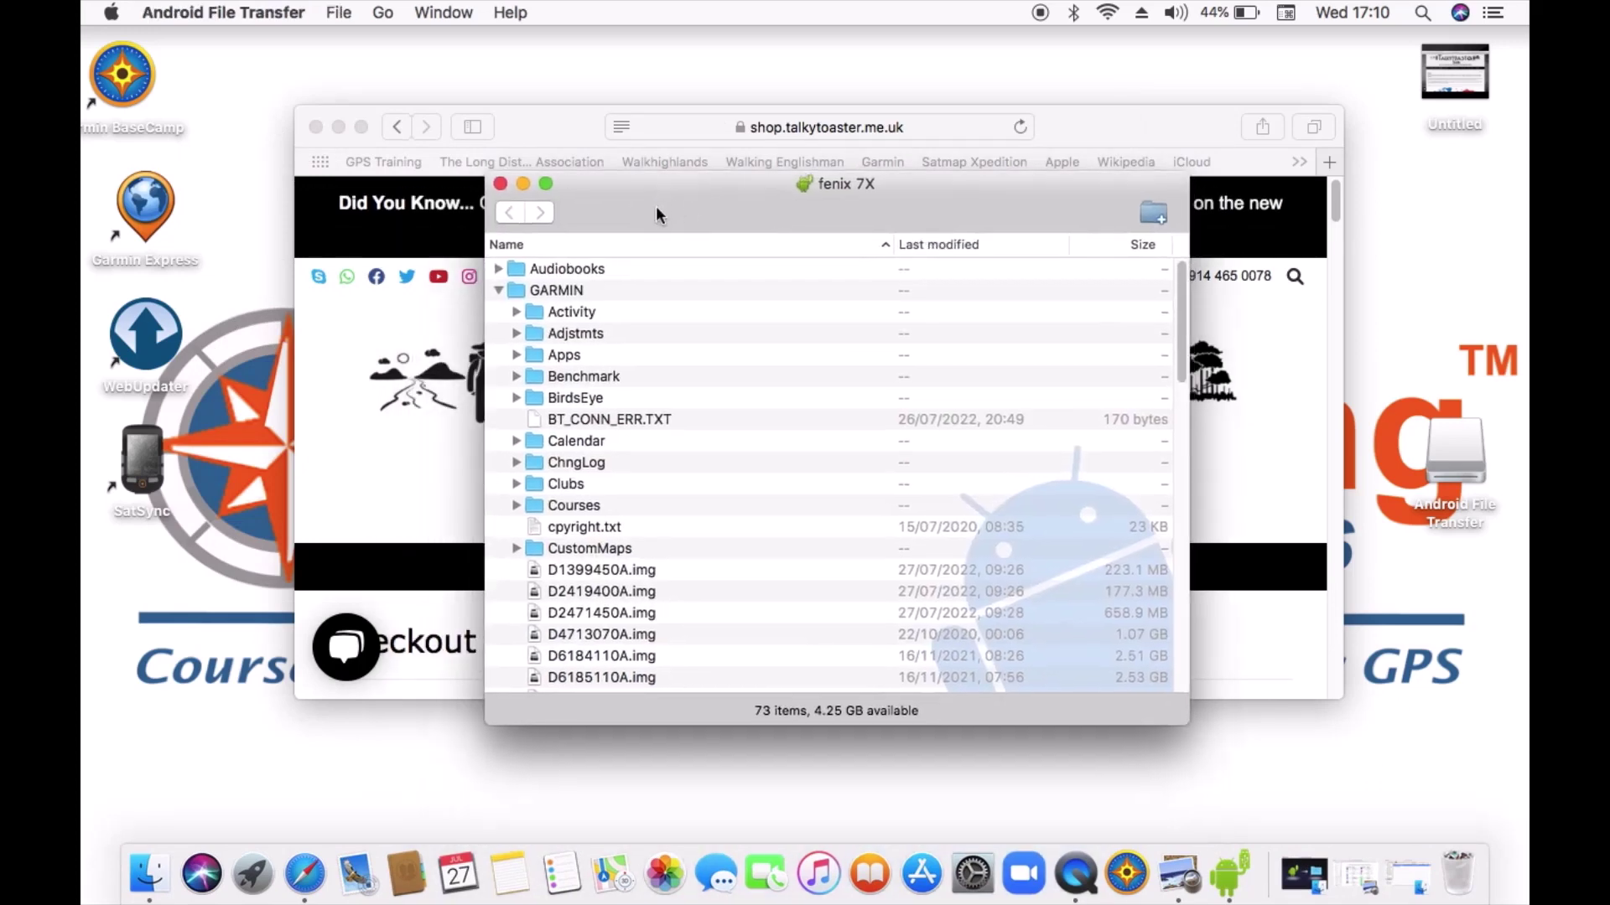
# - Bring Finder back and open the TT50-British-Isles+Contours-DEM folder from Downloads
pyautogui.click(142, 868)
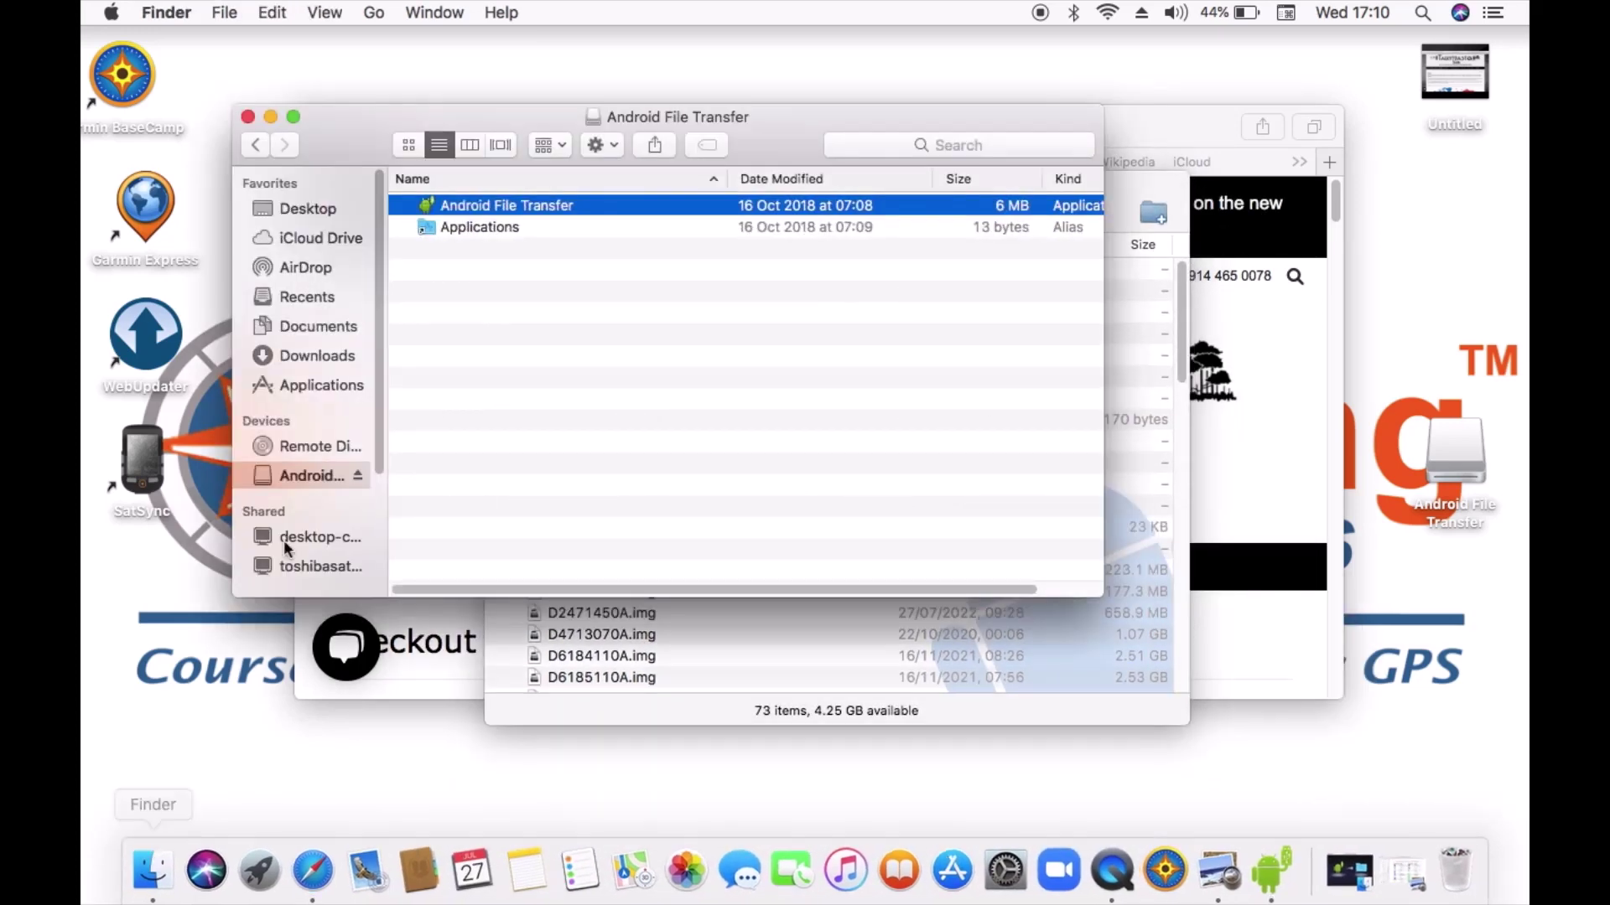
pyautogui.click(323, 361)
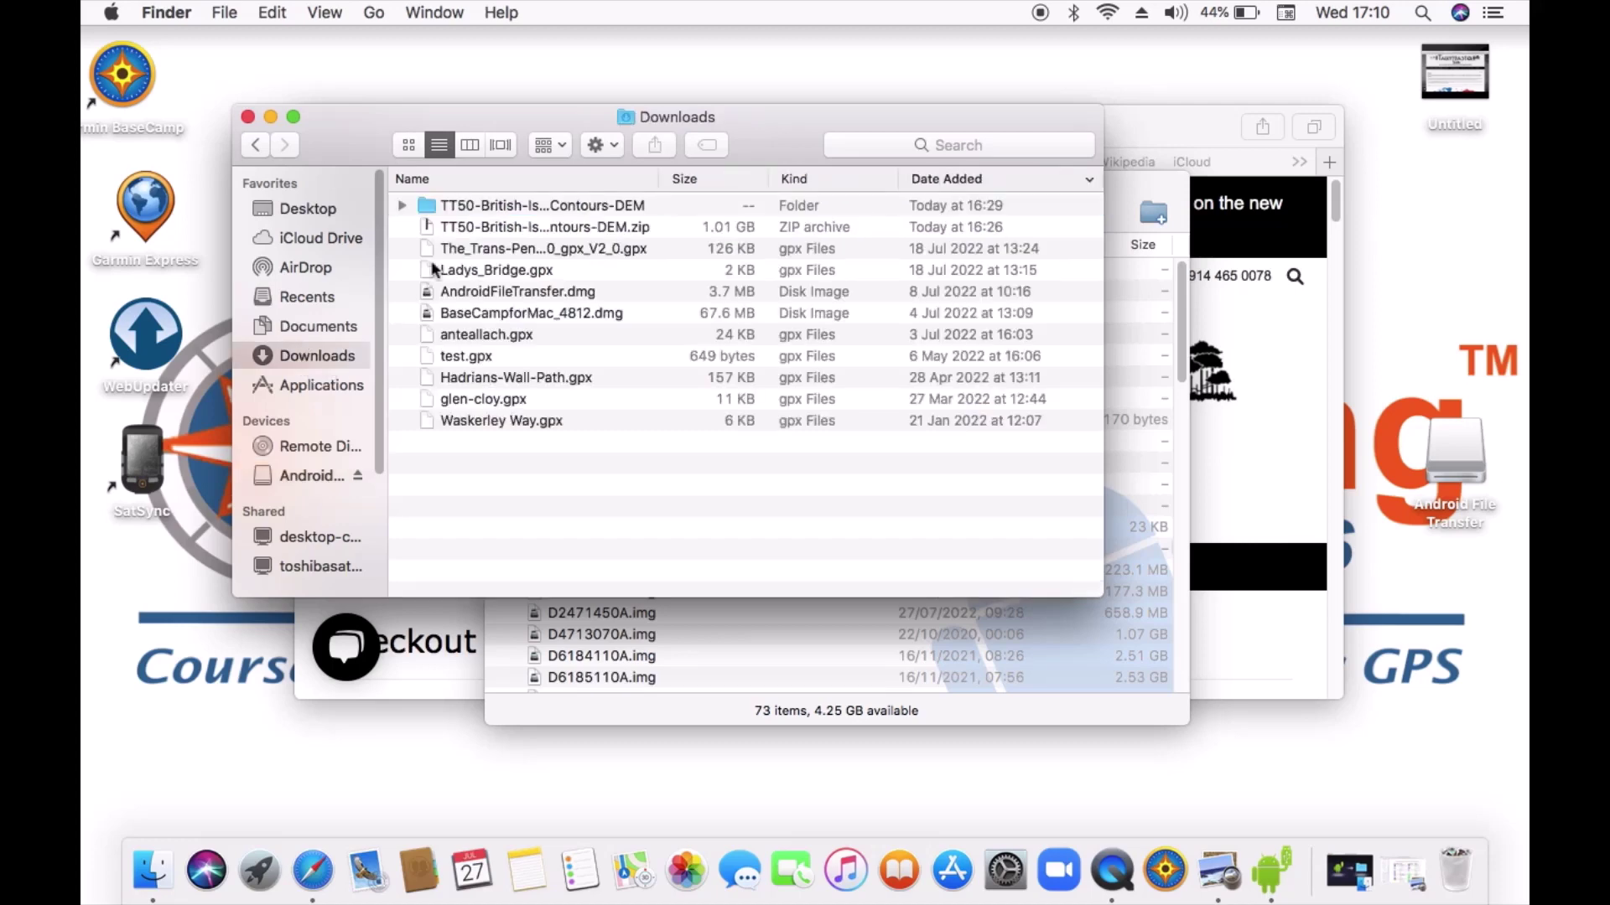
pyautogui.click(527, 209)
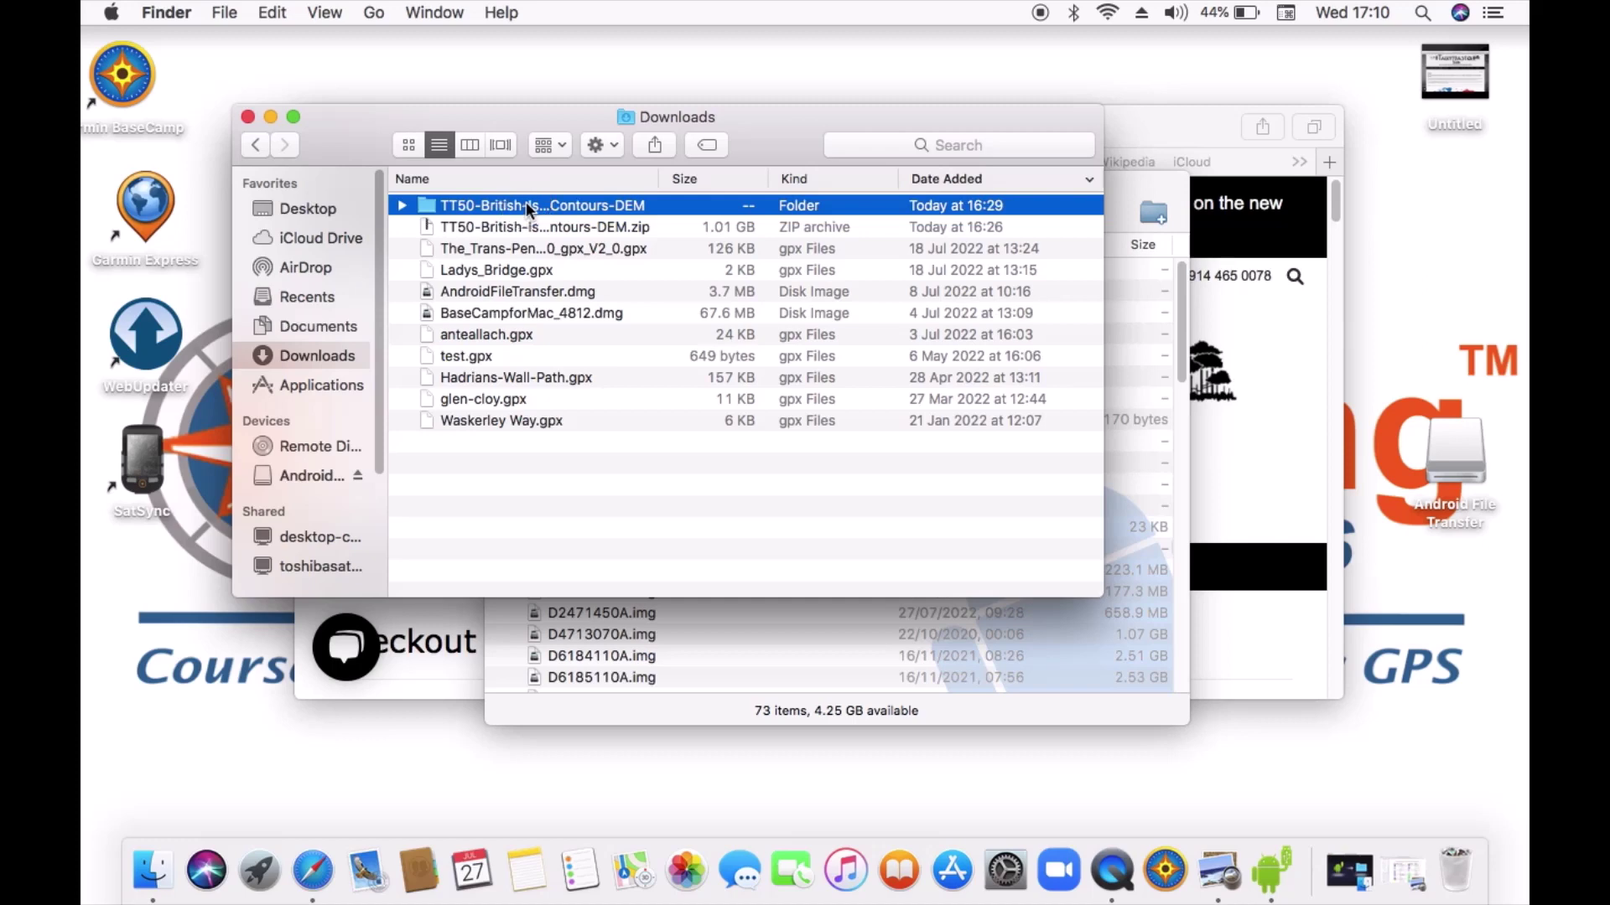
pyautogui.doubleClick(527, 209)
# - Arrange the map folder and fenix 7X windows side by side and copy 220723-TT50-British-Isles+Contours-DEM.img into the watch's GARMIN folder
pyautogui.moveTo(527, 119); pyautogui.dragTo(1162, 210)
pyautogui.moveTo(711, 206); pyautogui.dragTo(410, 196)
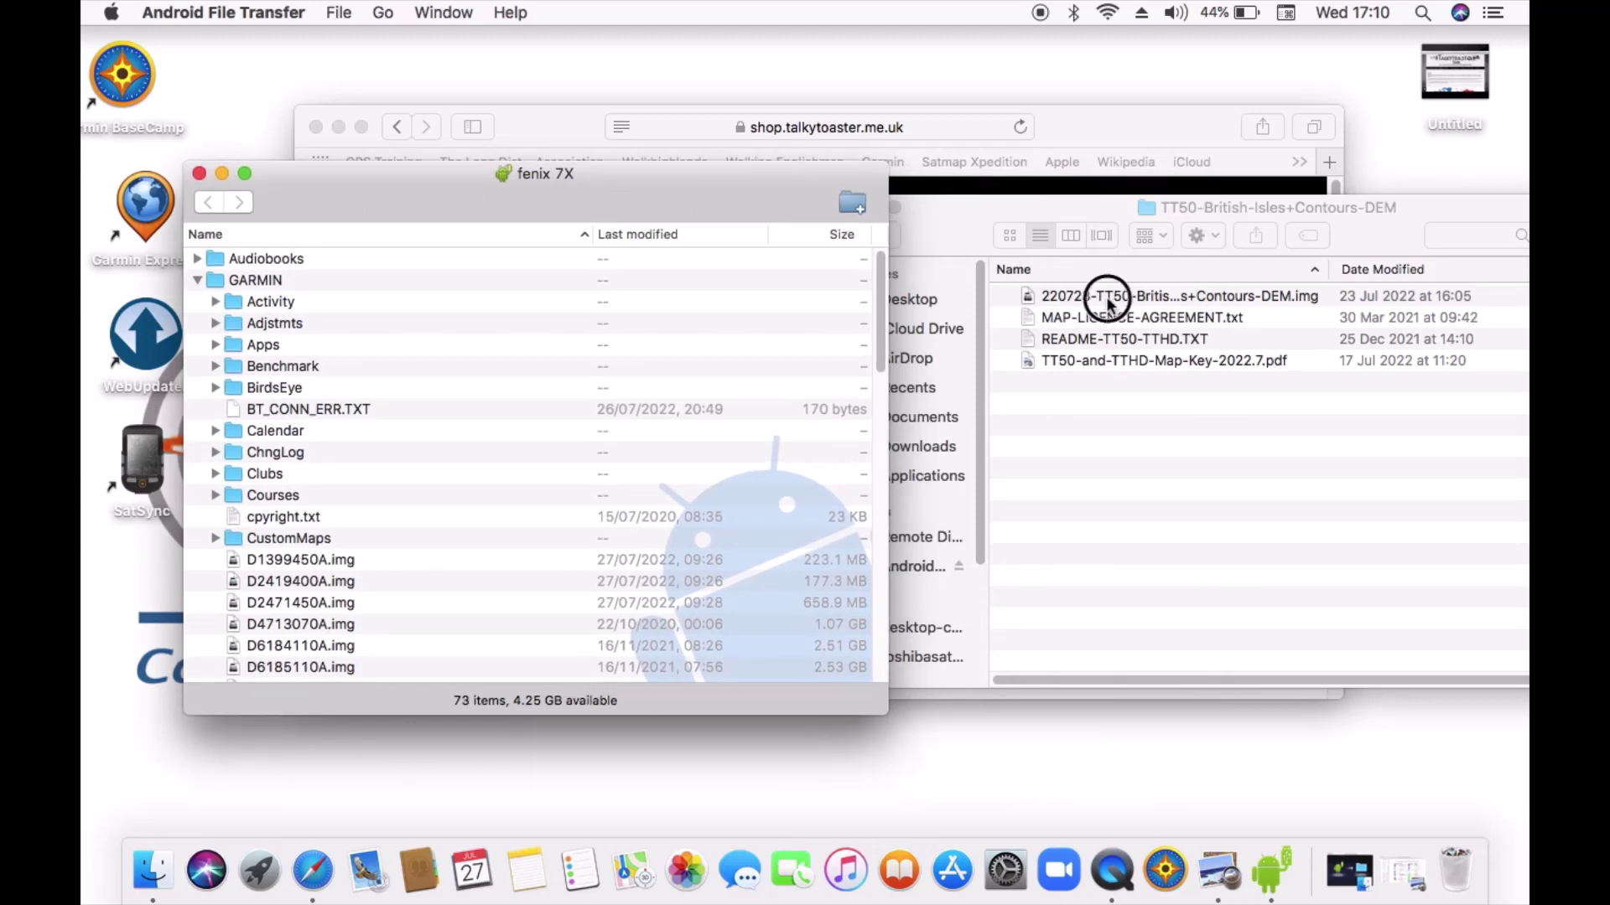
pyautogui.moveTo(1106, 304); pyautogui.dragTo(439, 291)
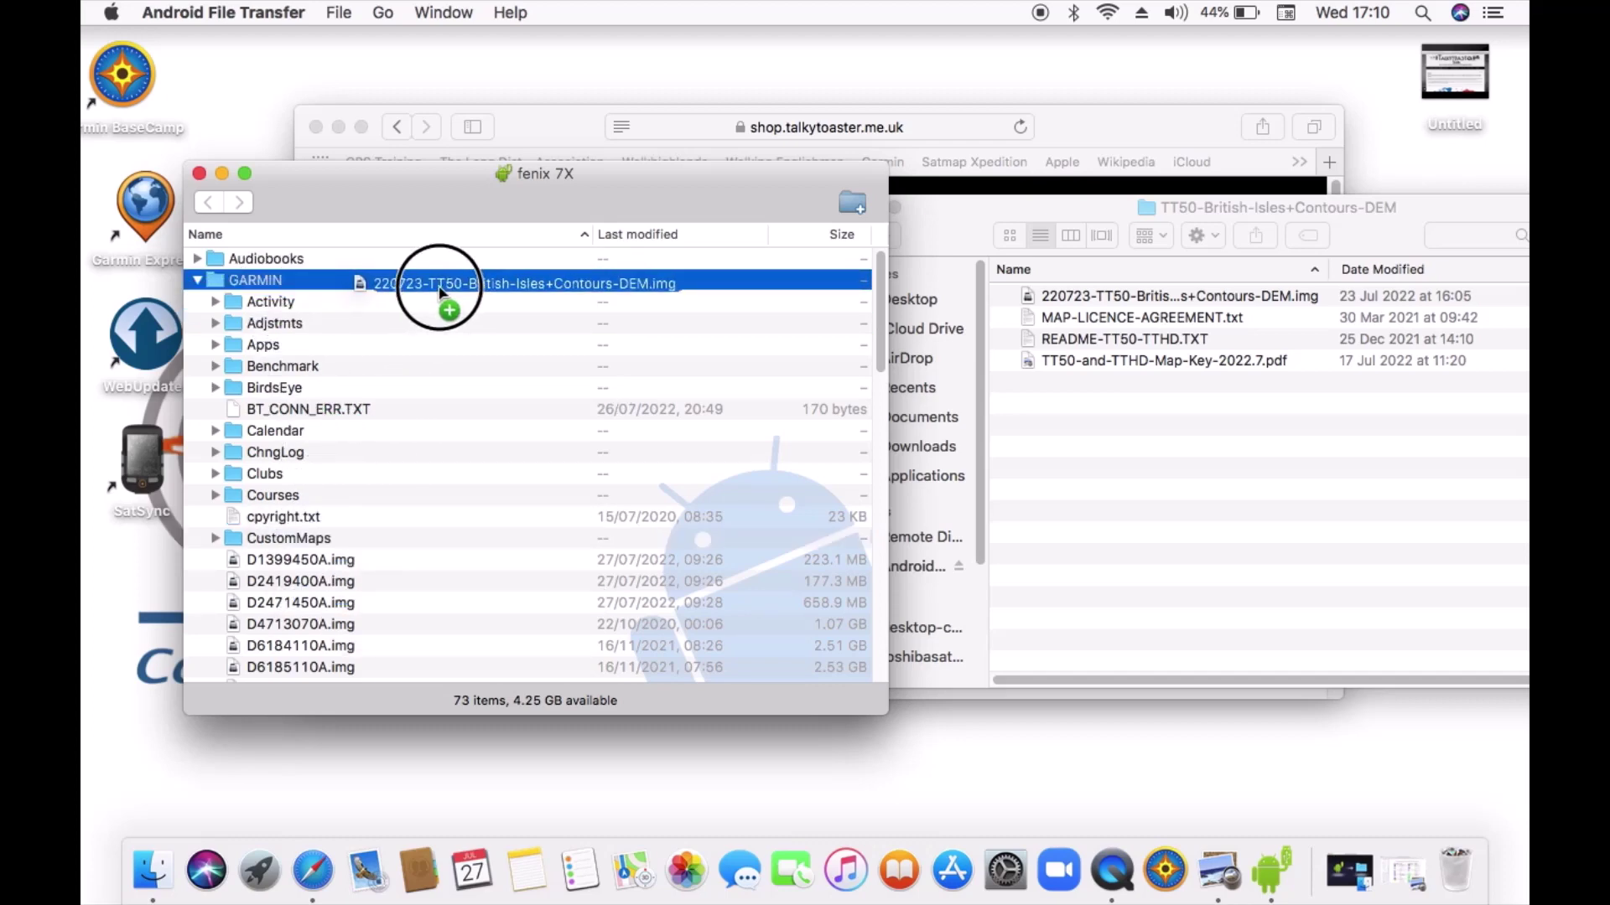
pyautogui.moveTo(440, 289); pyautogui.dragTo(435, 290)
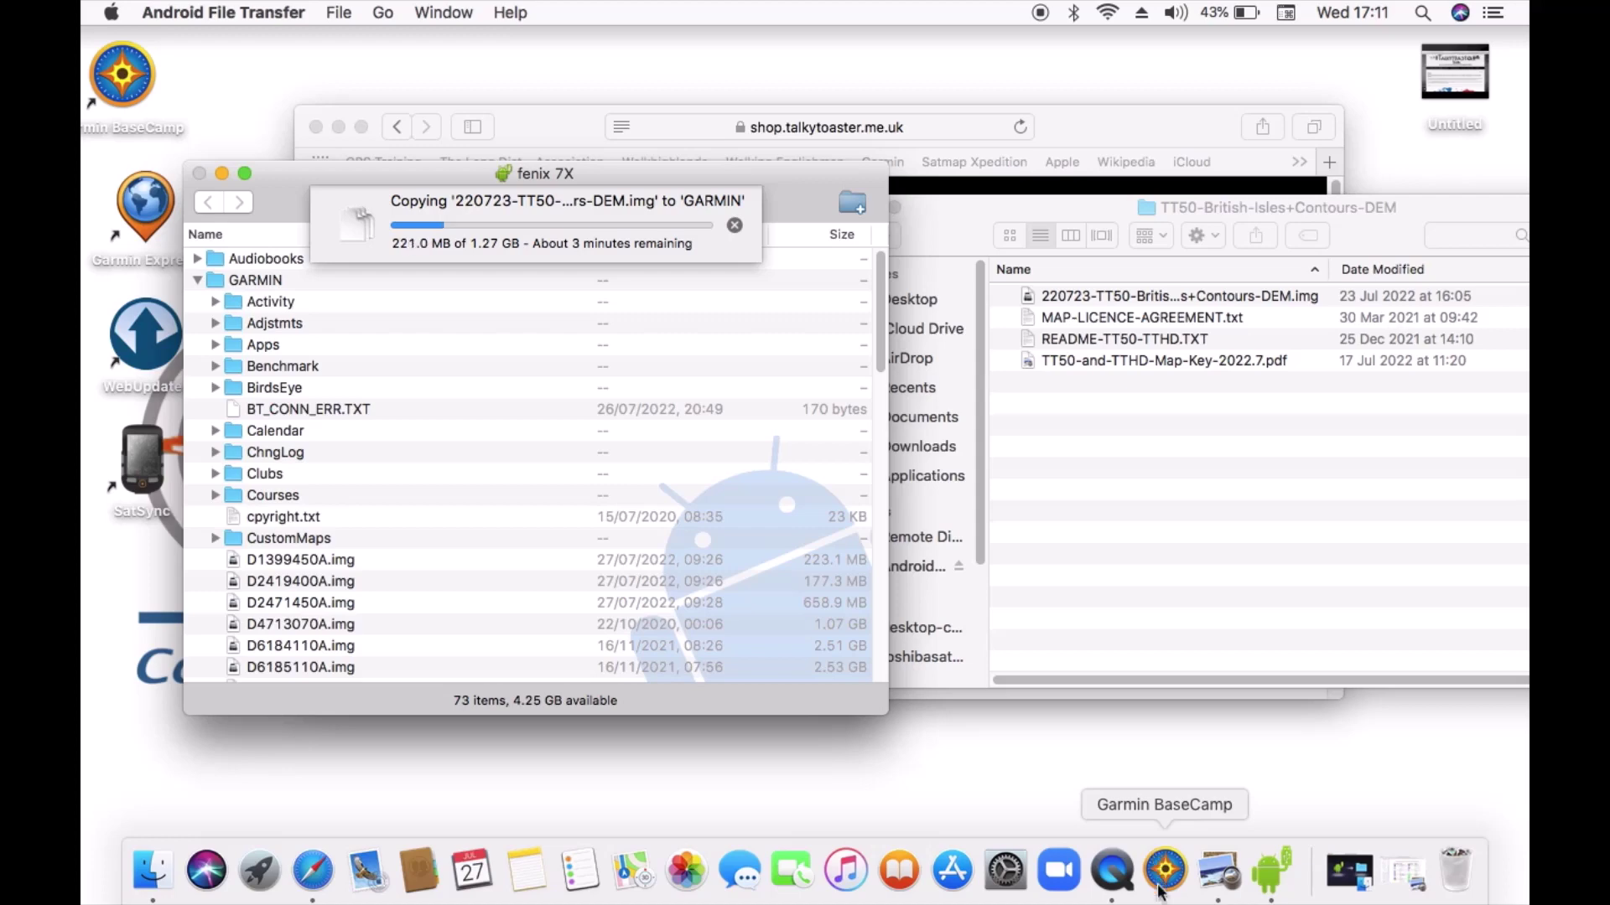
# - Check the Talkytoaster shop's full web address in Safari and return to the file copy progress on the fenix 7X
pyautogui.click(319, 869)
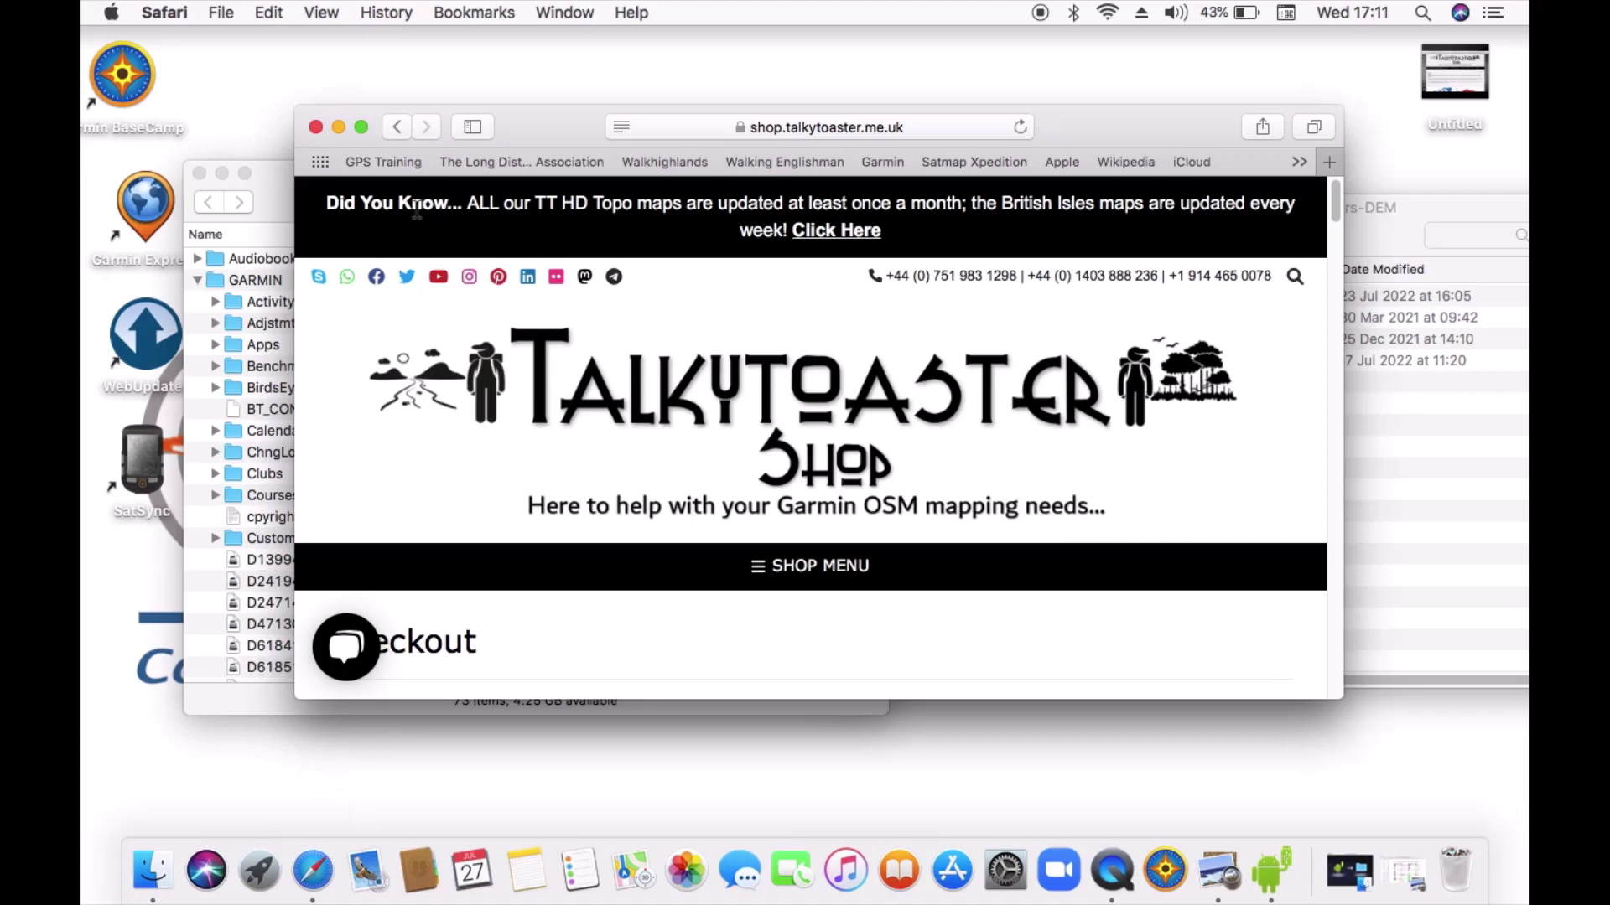
pyautogui.click(361, 127)
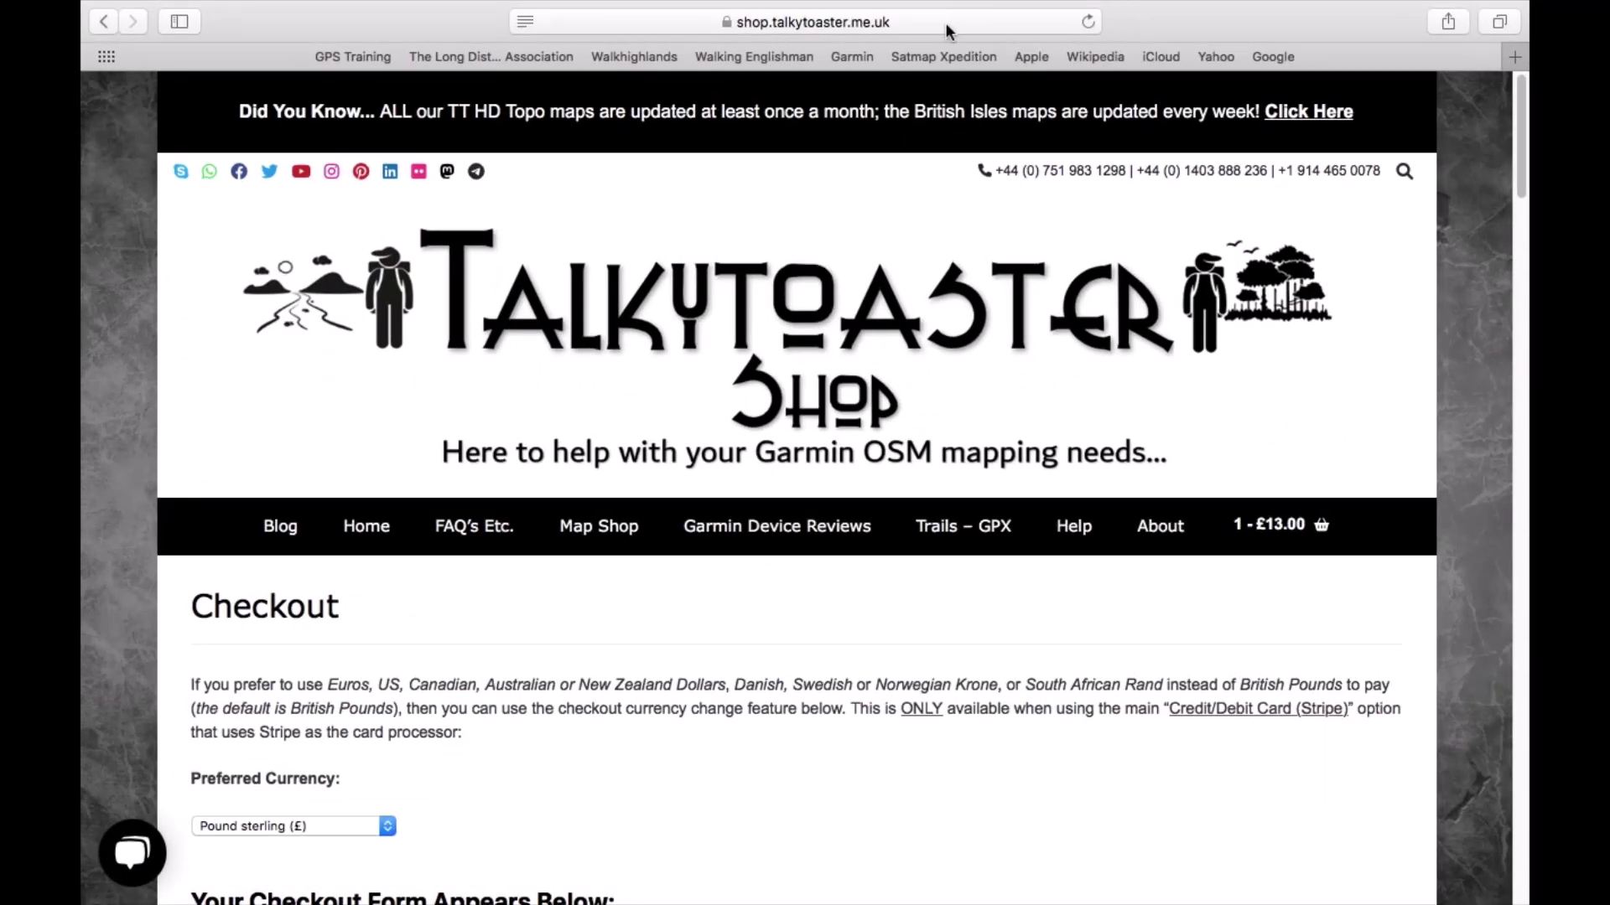
pyautogui.click(946, 23)
pyautogui.click(945, 23)
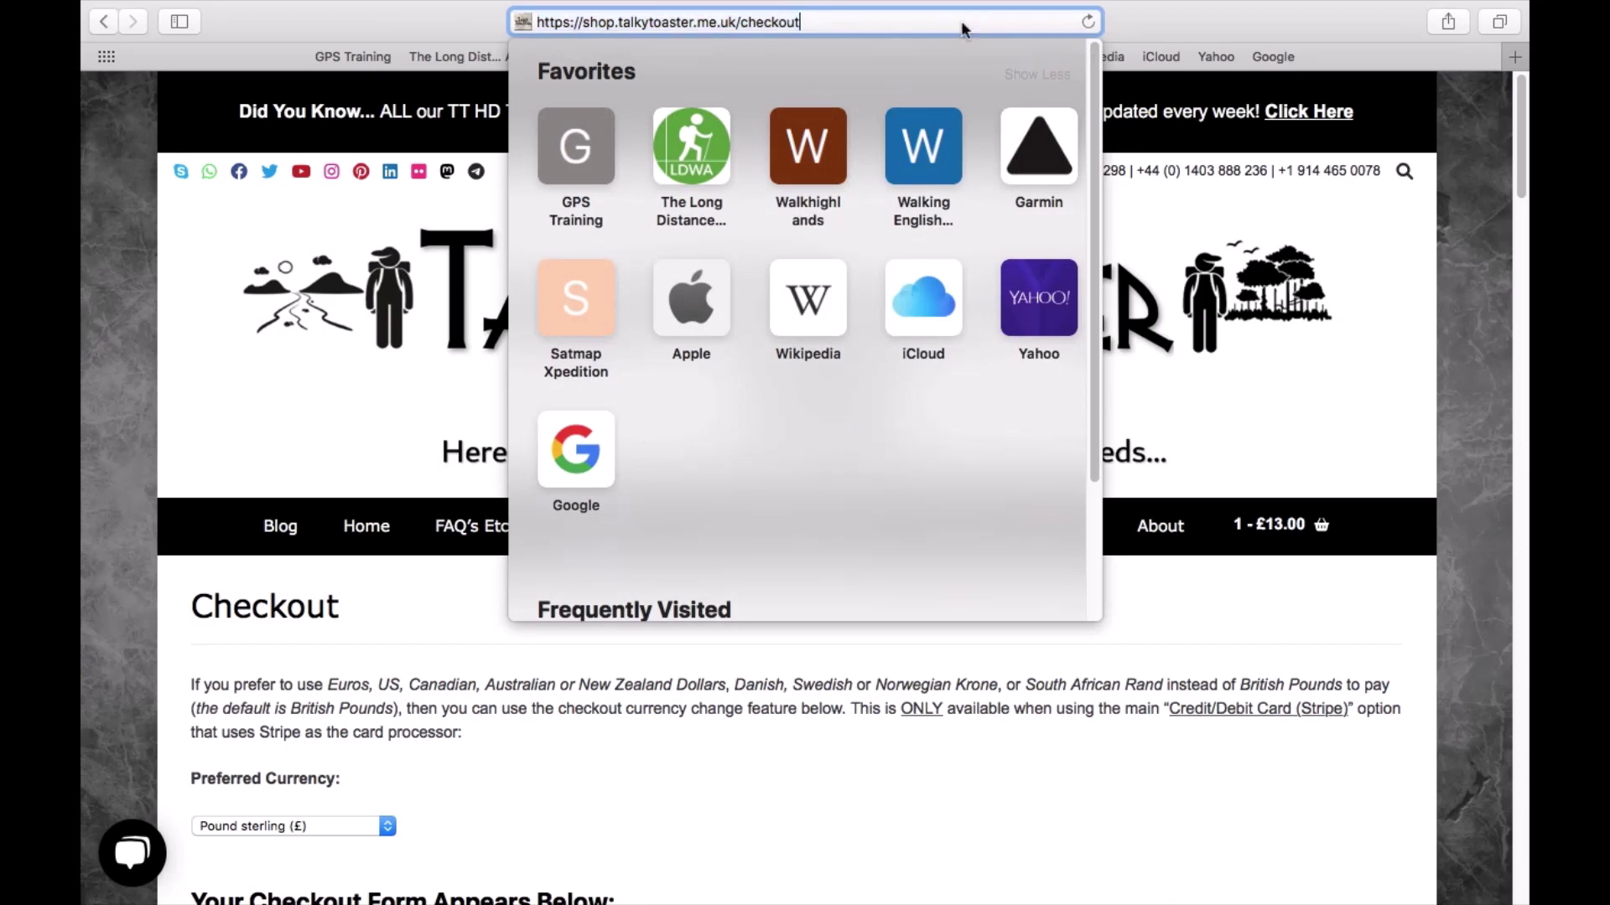
pyautogui.click(1455, 327)
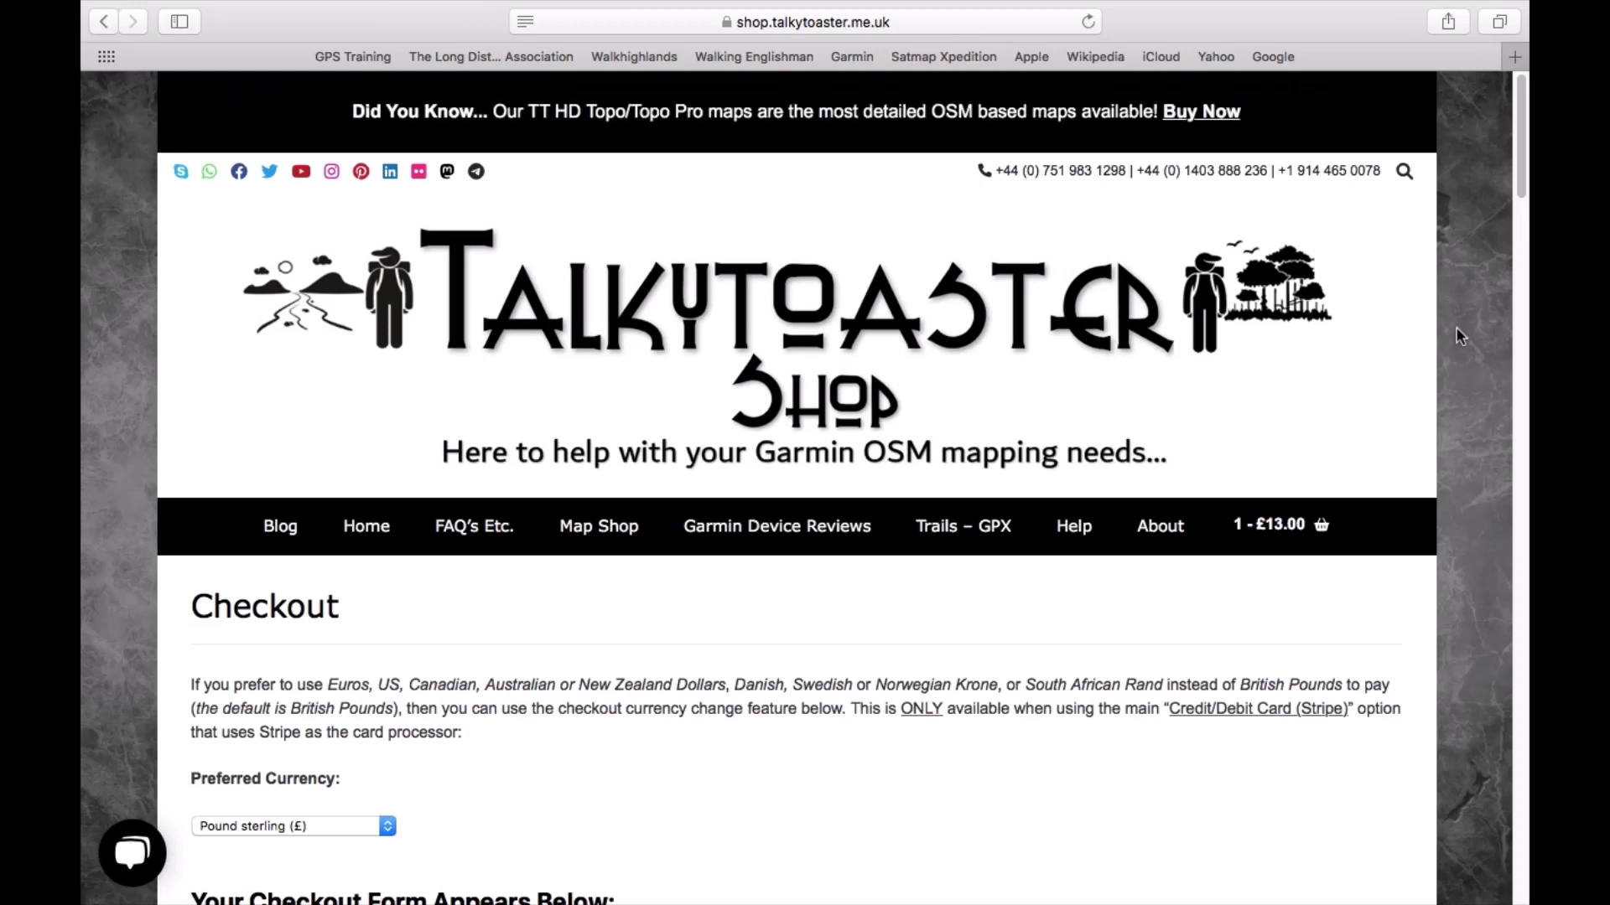
pyautogui.moveTo(142, 6)
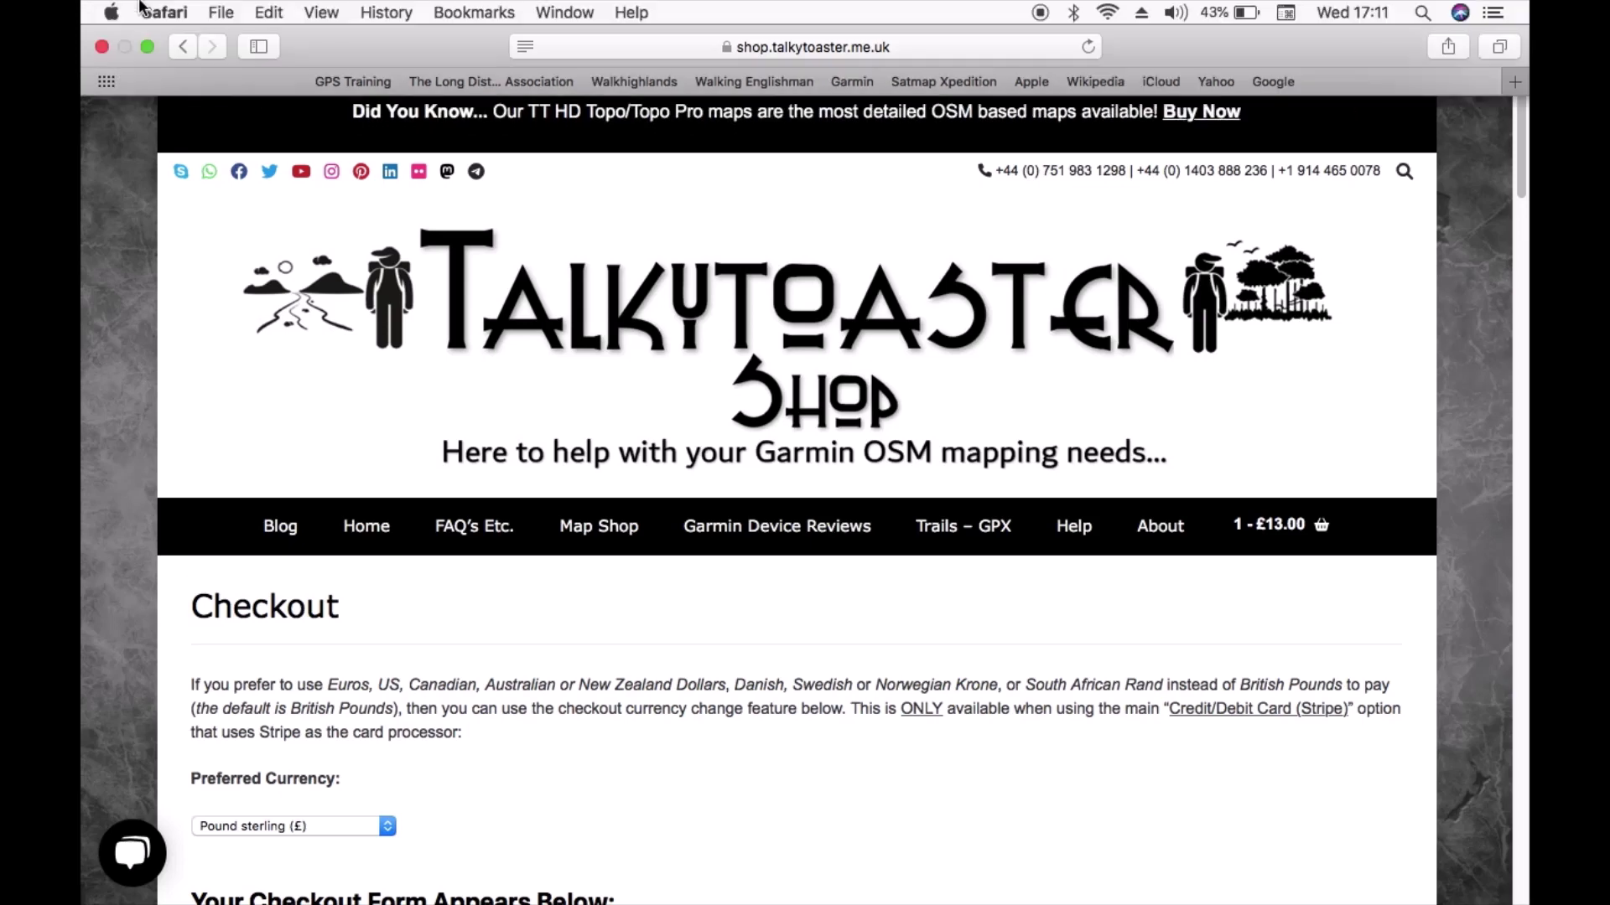
pyautogui.click(149, 49)
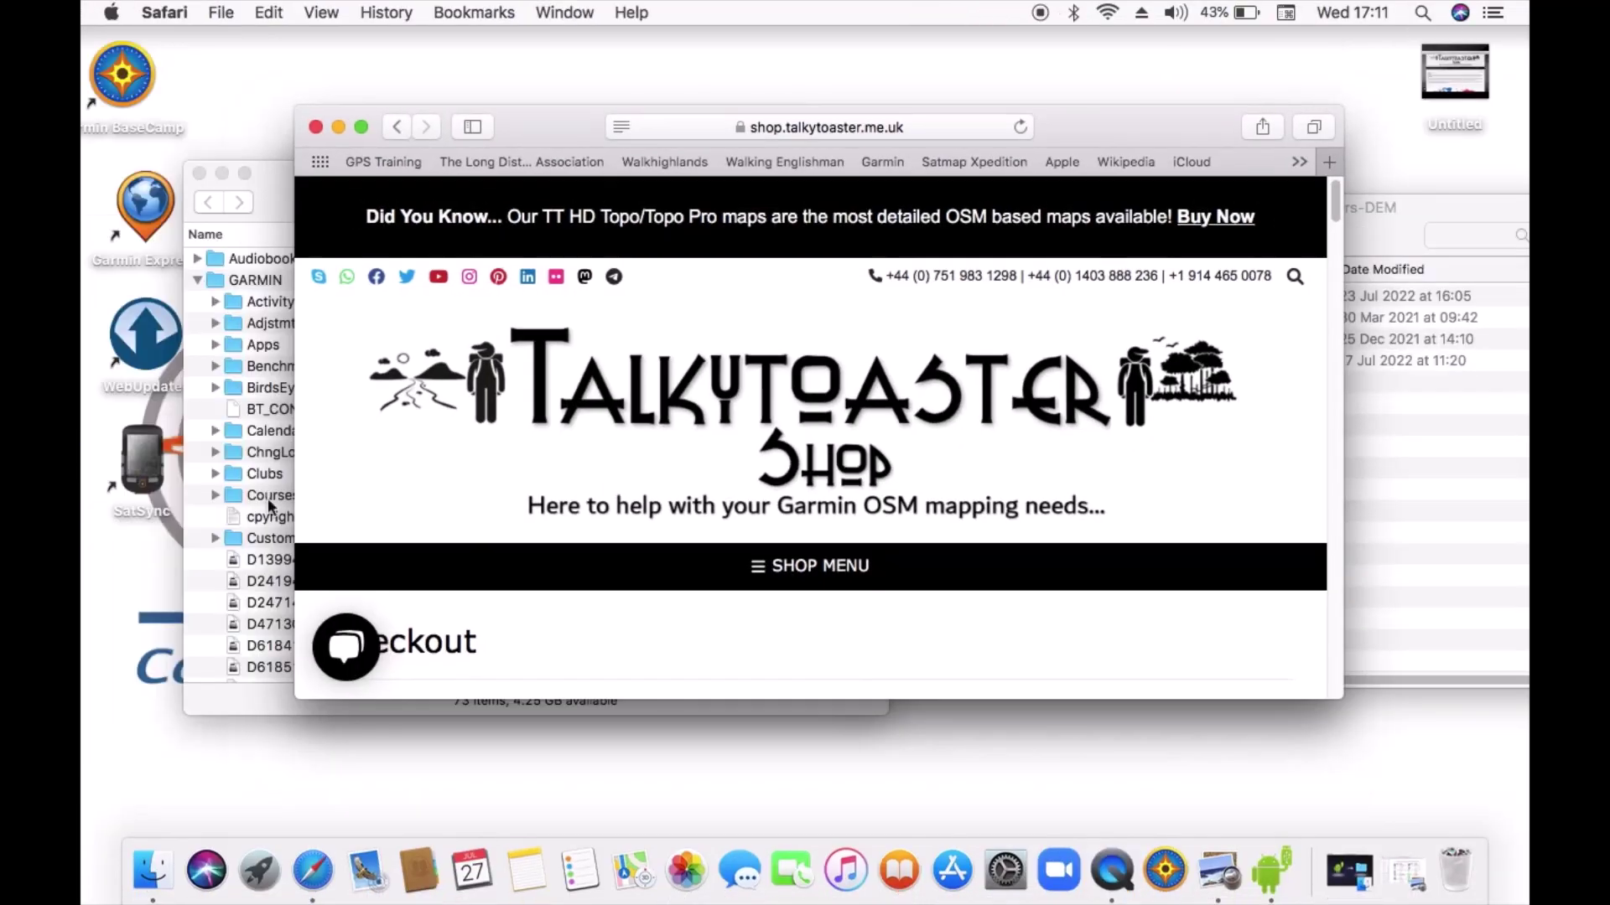
pyautogui.click(244, 711)
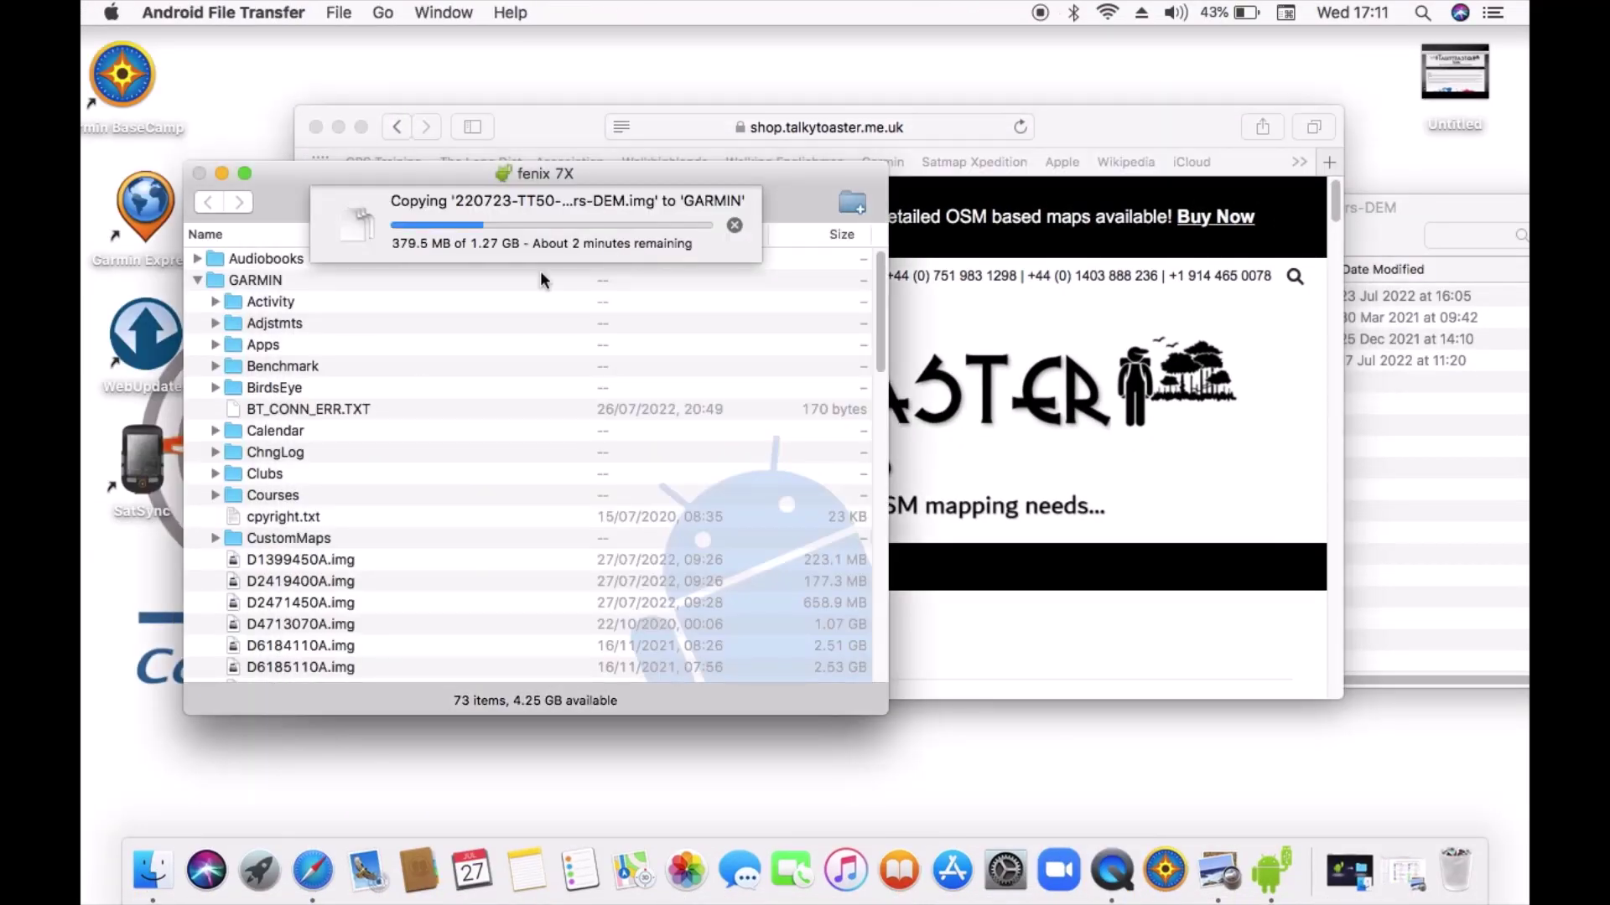